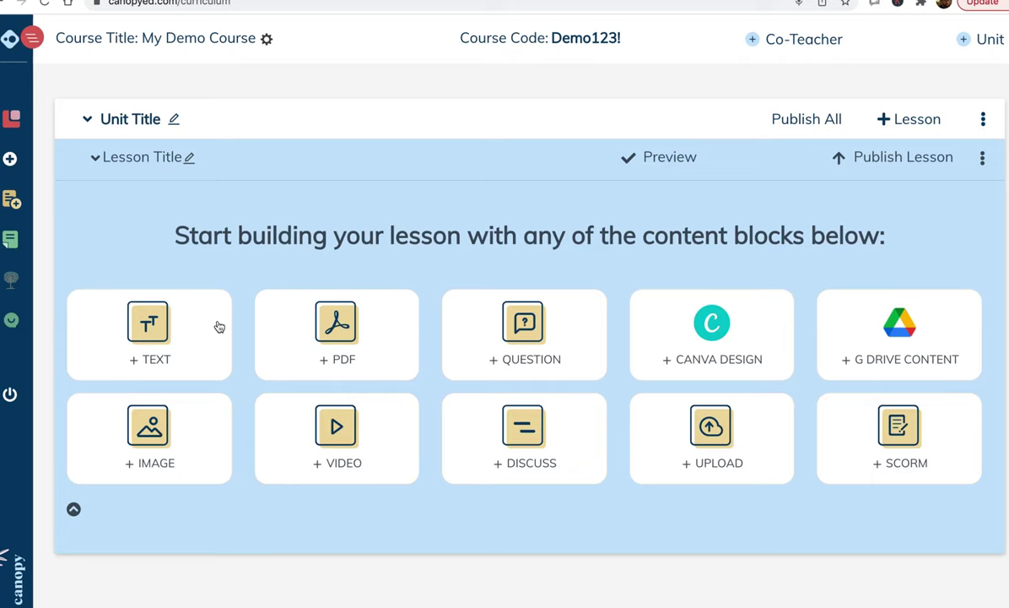
# Step: Add a text block of two lesson objectives under an 'Objectives:' Heading 3, and save it
pyautogui.click(169, 328)
pyautogui.write('Objectives:')
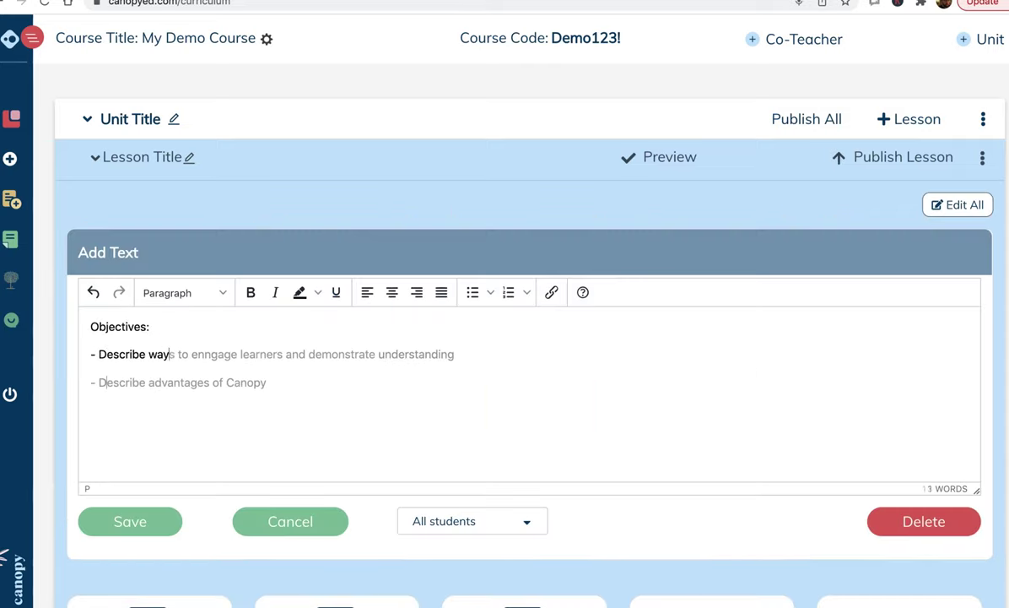
pyautogui.moveTo(148, 327); pyautogui.dragTo(90, 327)
pyautogui.click(191, 301)
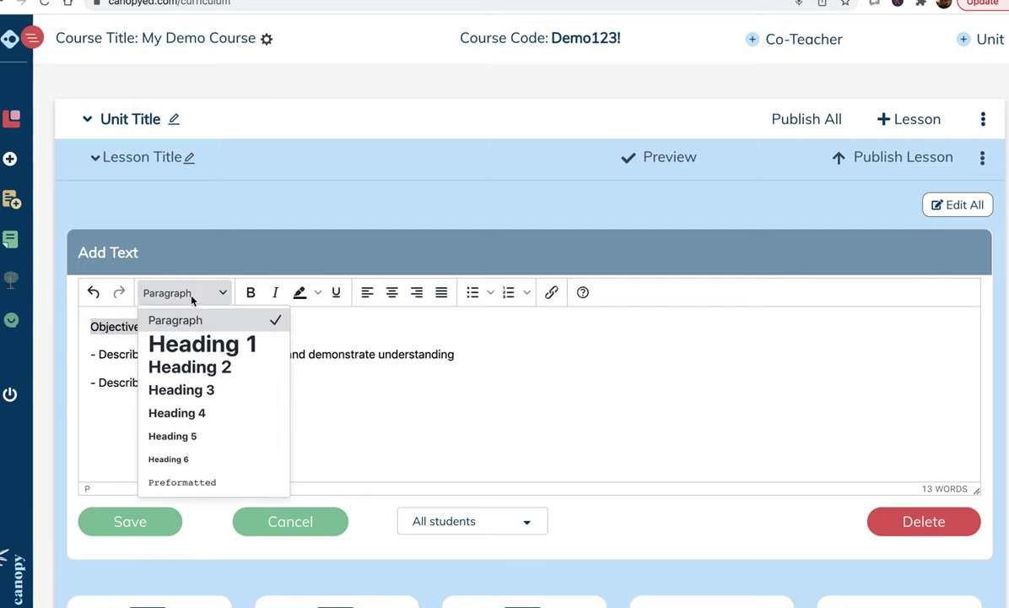
pyautogui.click(185, 389)
pyautogui.click(224, 411)
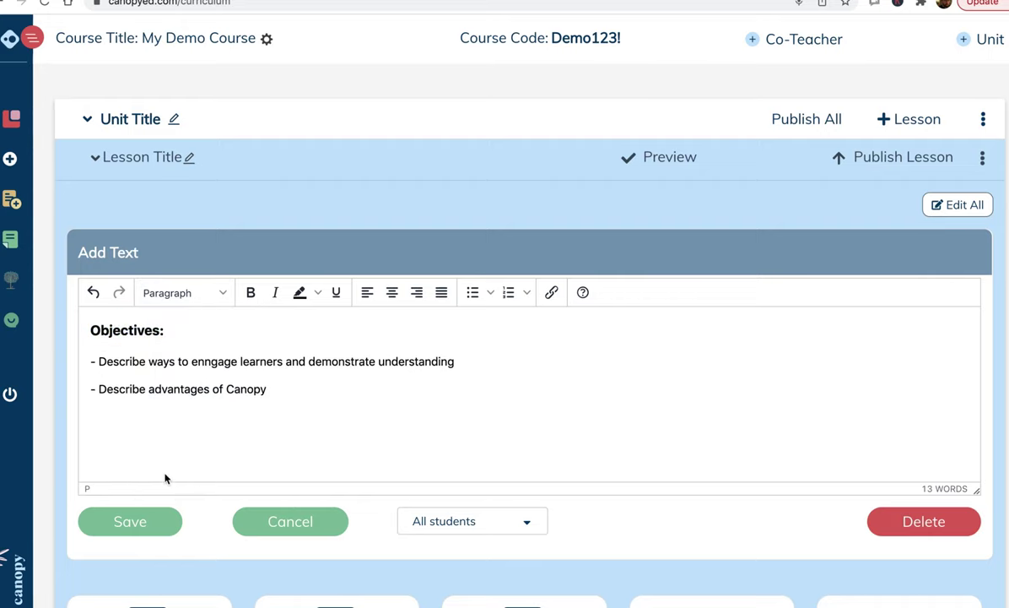
pyautogui.click(137, 520)
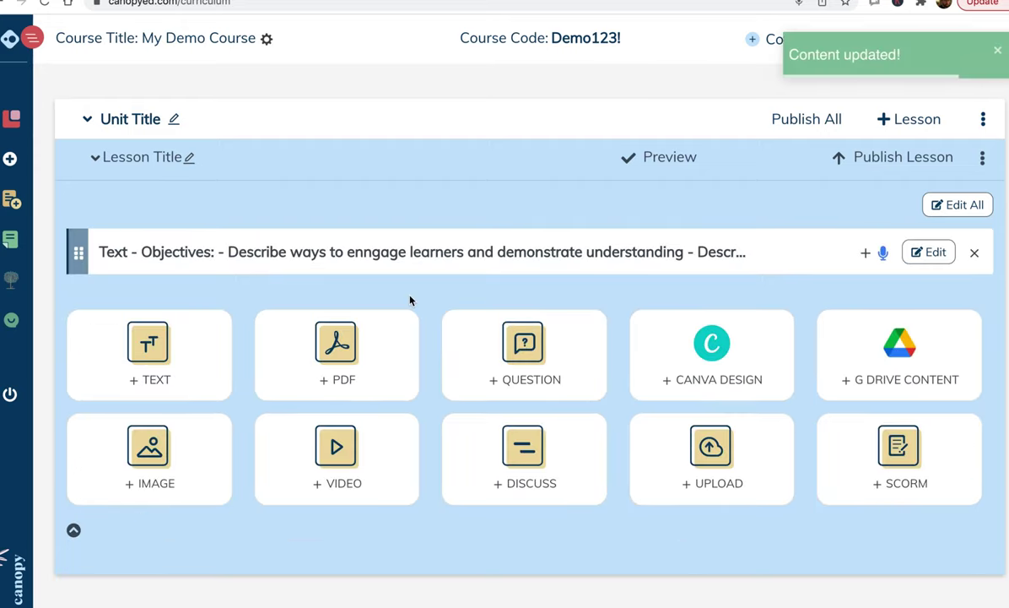
# Step: Record a voice narration, attach it to the Objectives block, and save
pyautogui.click(883, 253)
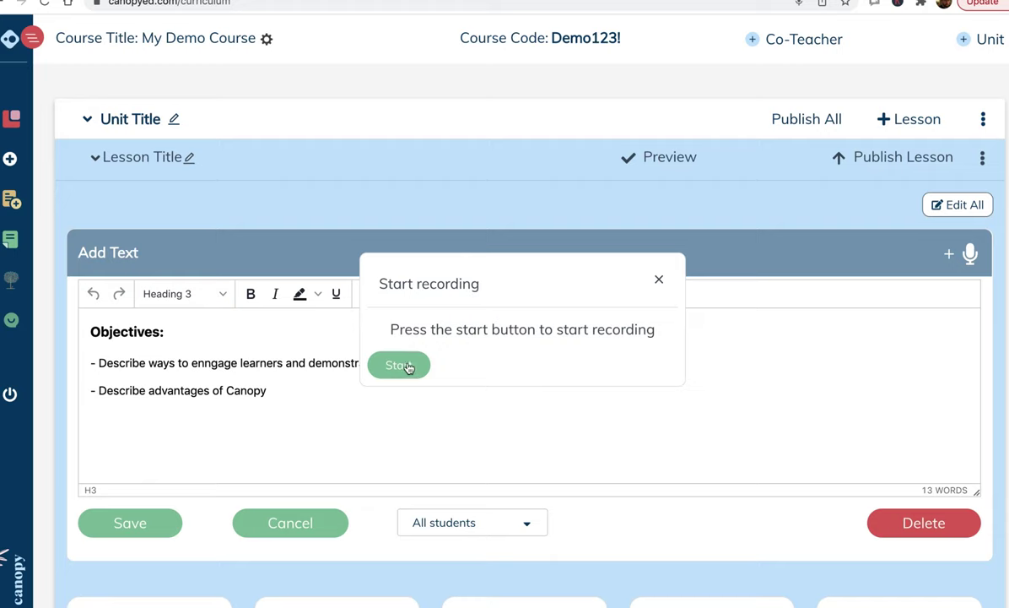
pyautogui.click(401, 365)
pyautogui.moveTo(482, 281); pyautogui.dragTo(510, 243)
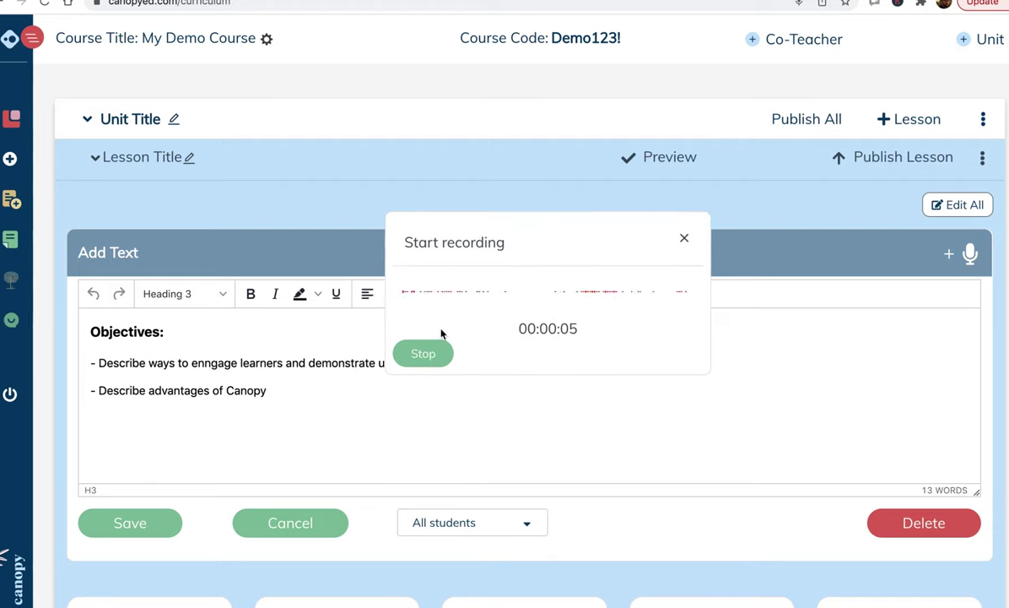
pyautogui.click(426, 351)
pyautogui.click(663, 354)
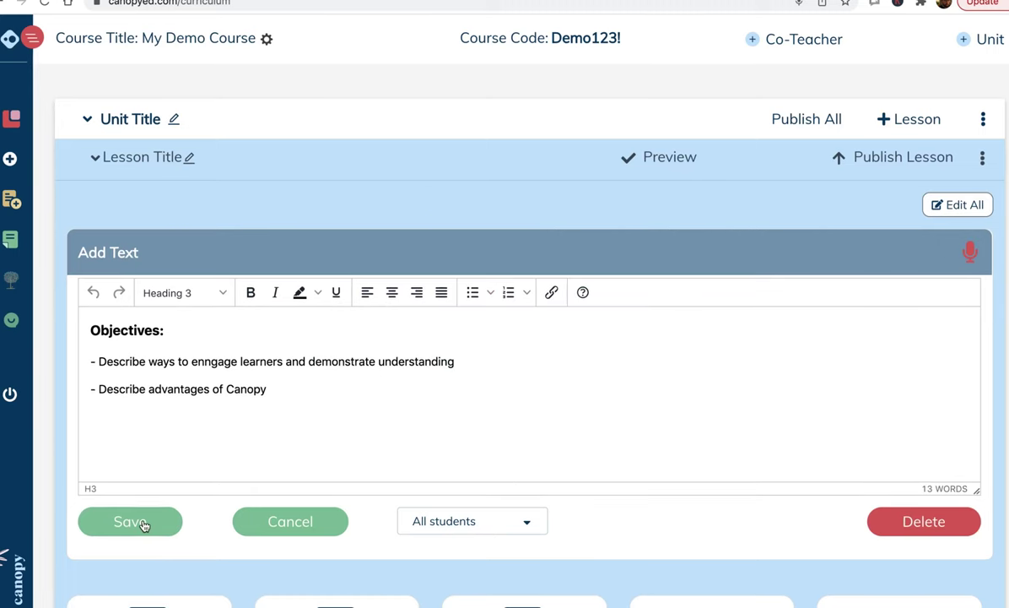
pyautogui.click(142, 523)
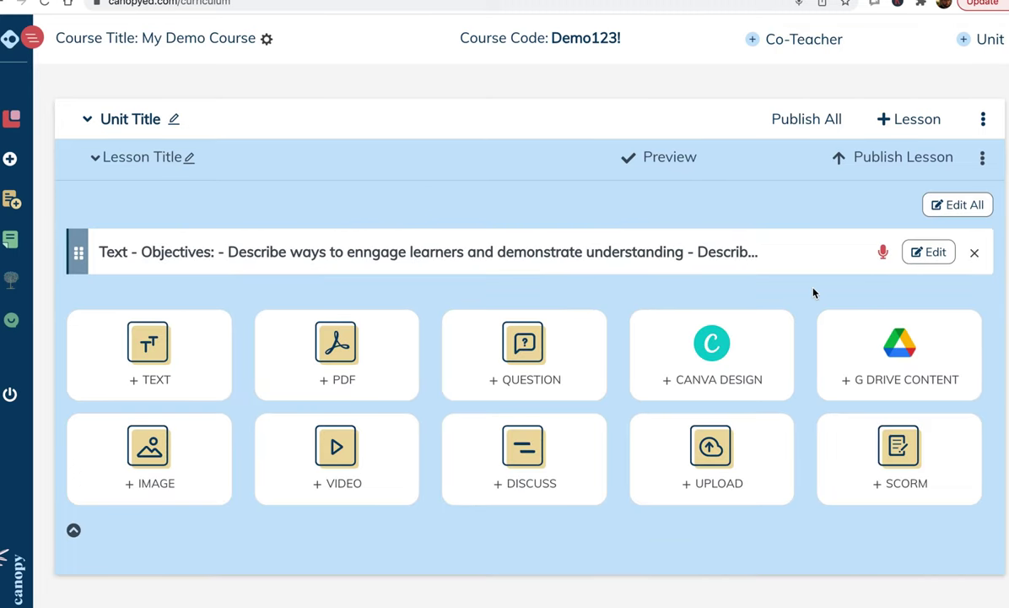
# Step: Create a Drive presentation whose first slide reads 'Why Canopy?' with a pasted listen-to-audio subtitle
pyautogui.click(909, 353)
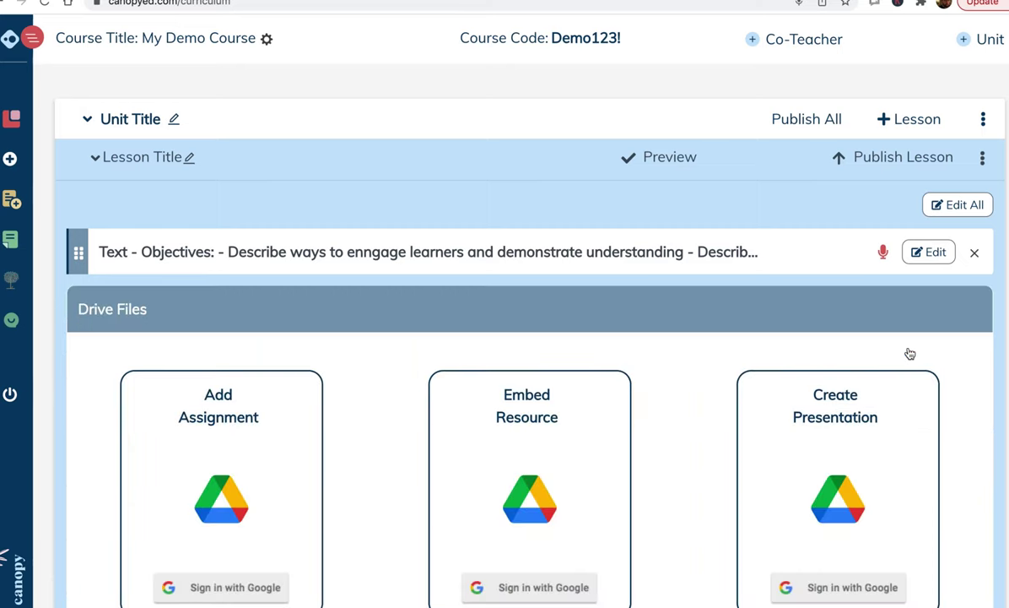
pyautogui.scroll(-3, 717, 414)
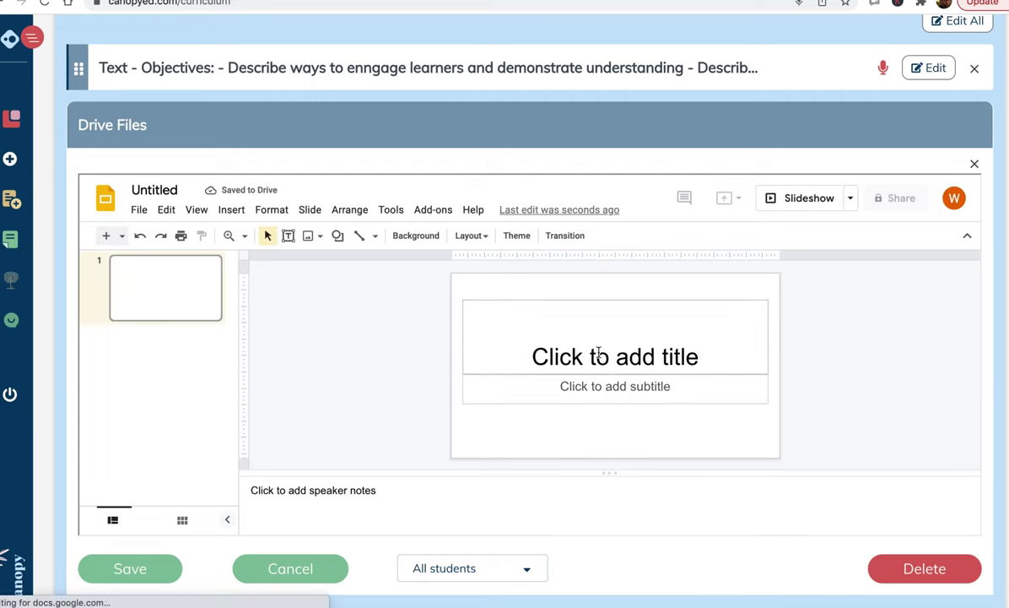
pyautogui.click(601, 353)
pyautogui.write('Why Canopy?')
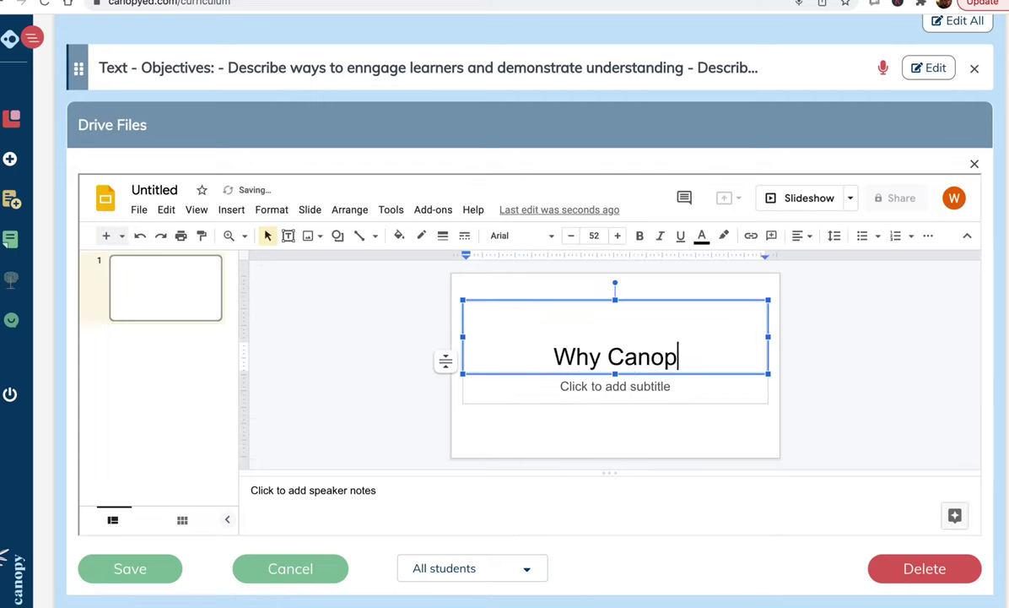
pyautogui.click(644, 388)
pyautogui.write('(click the speaker to listen to audio)')
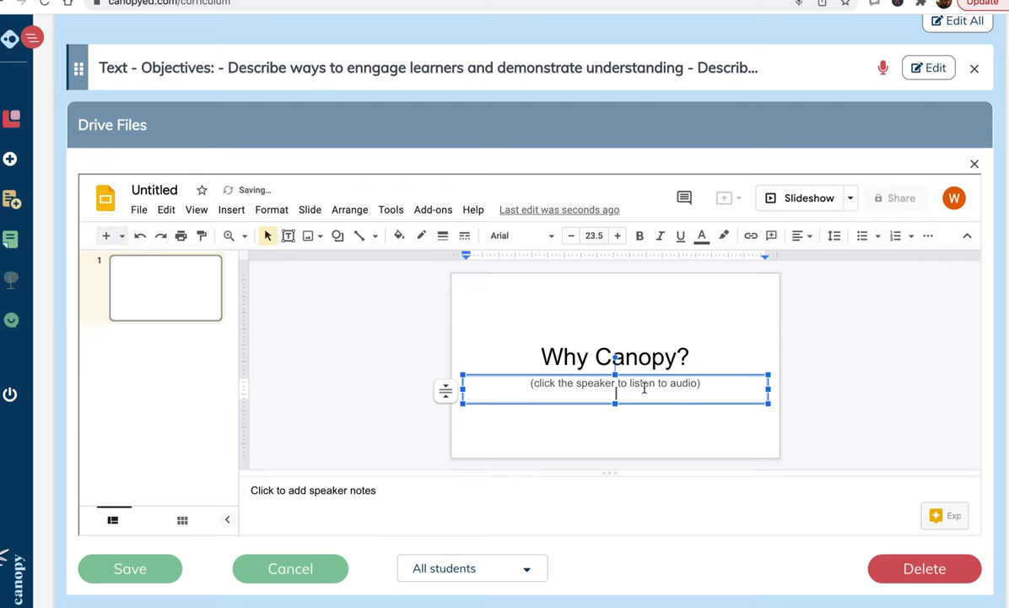
pyautogui.click(597, 435)
# Step: Add a second slide titled '3 Reasons' with bullets beginning 'simple' and 'Eff'
pyautogui.click(105, 235)
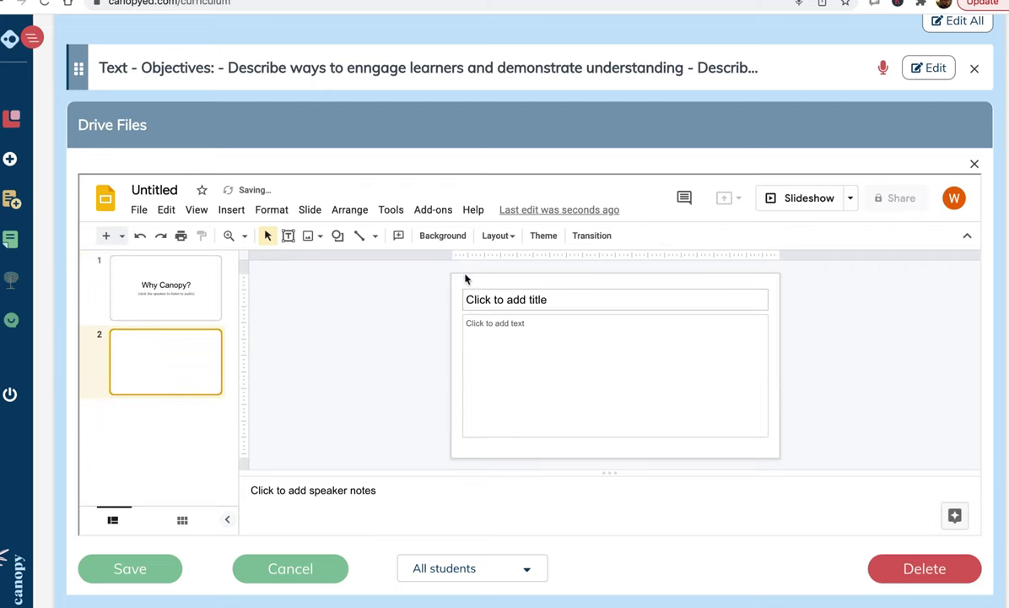
pyautogui.click(500, 299)
pyautogui.write('3 Reasons')
pyautogui.click(483, 322)
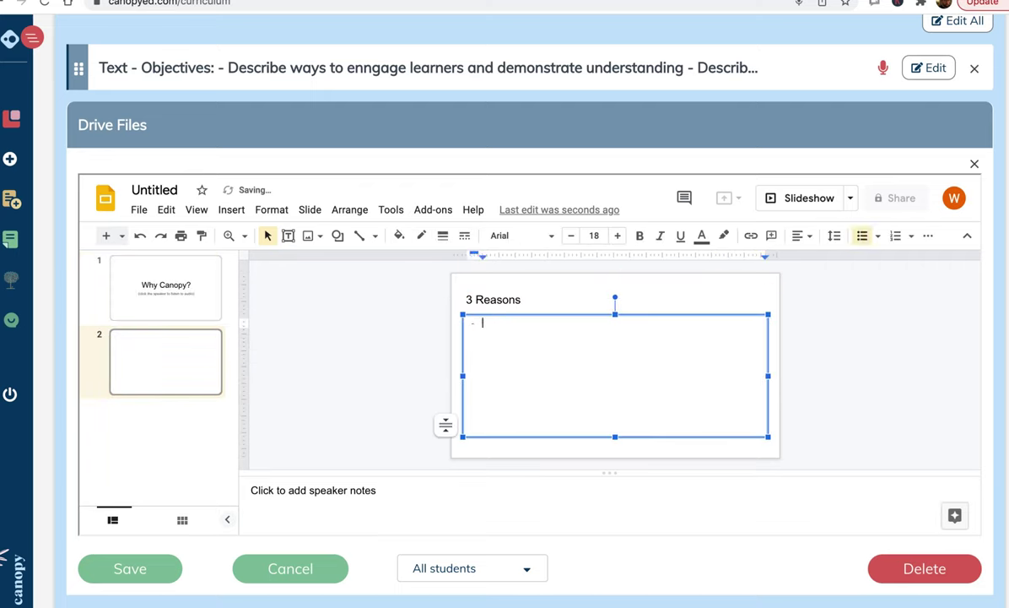
pyautogui.write('simple')
pyautogui.press('Return')
pyautogui.write('Effective')
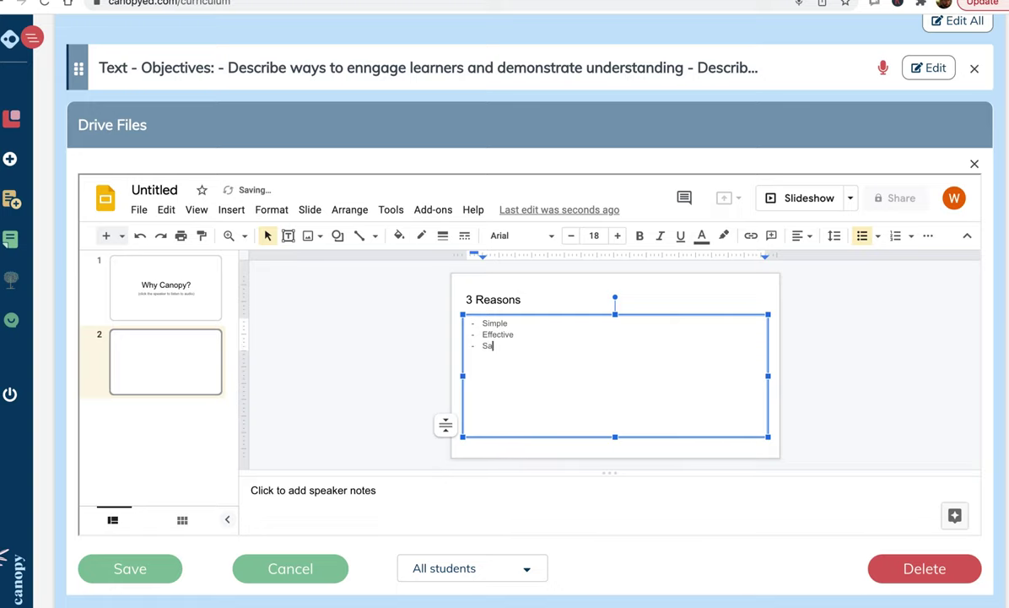
# Step: Rename the presentation 'New prez' and save the Drive block
pyautogui.click(152, 190)
pyautogui.write('New prez')
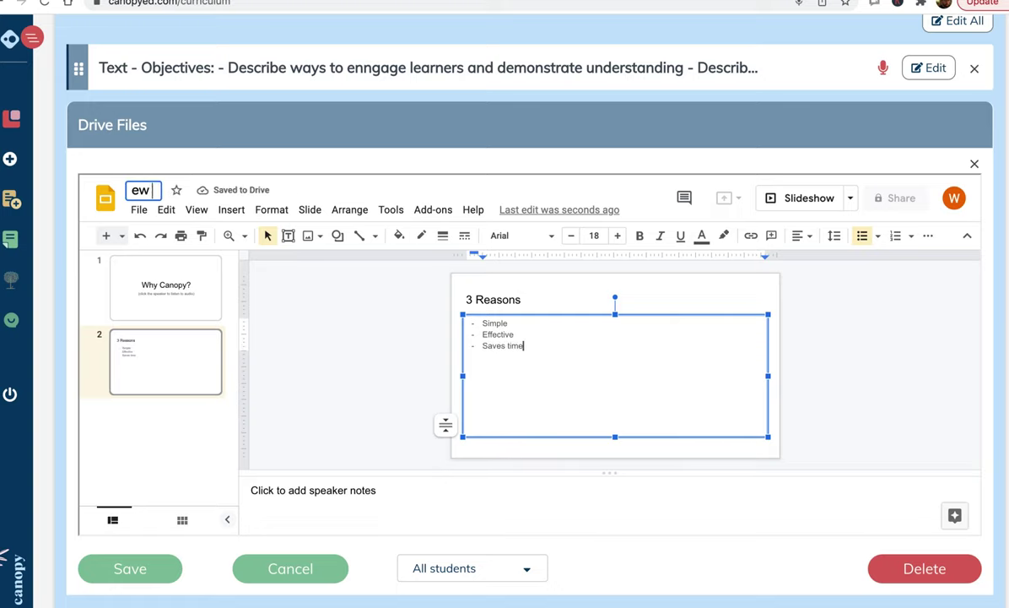
pyautogui.click(286, 295)
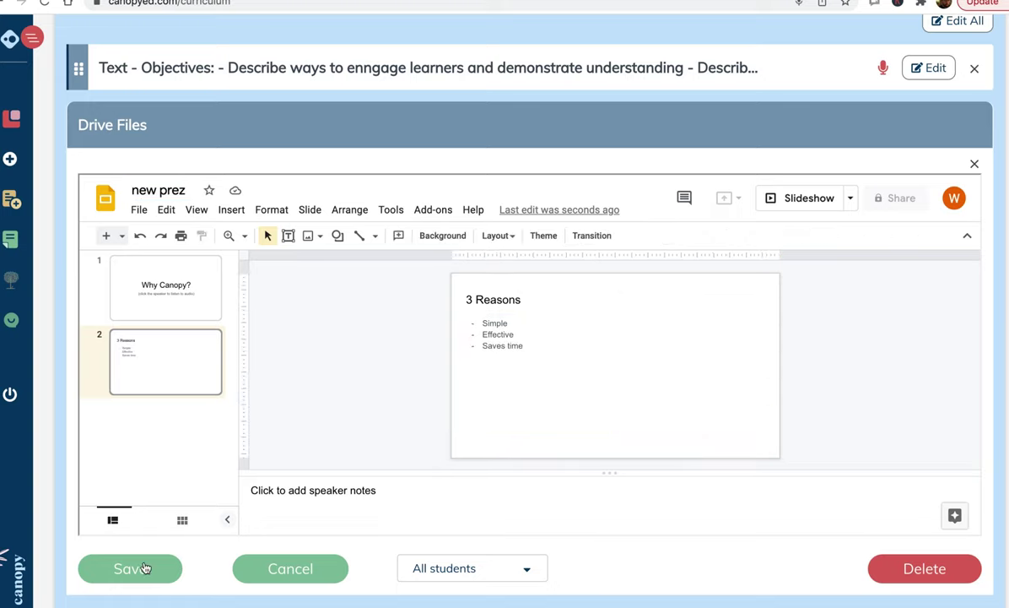
pyautogui.click(133, 569)
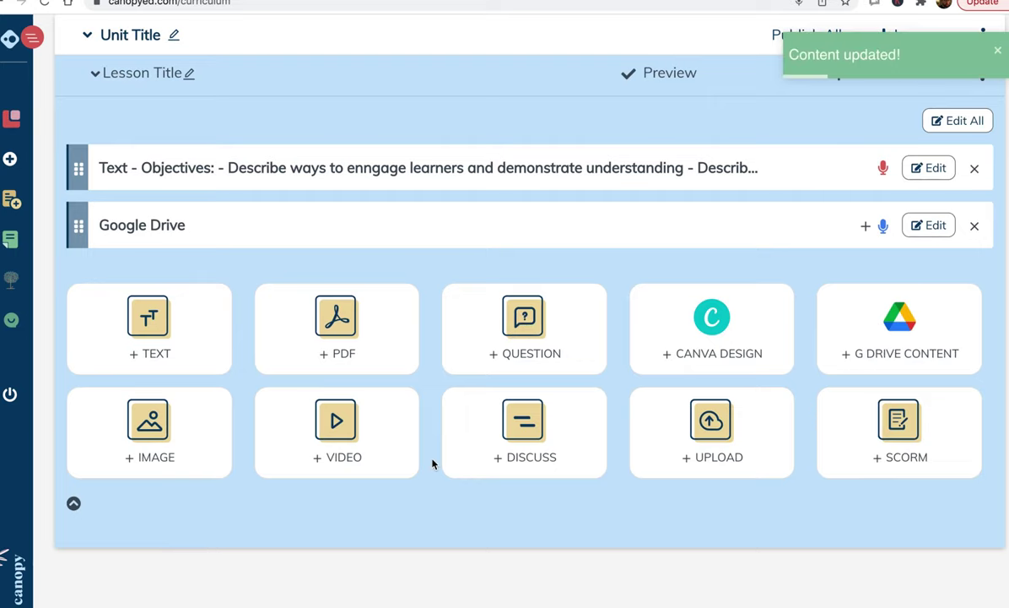
# Step: Record narration across the slides, including 3 Reasons, and attach it to the Drive block
pyautogui.click(883, 226)
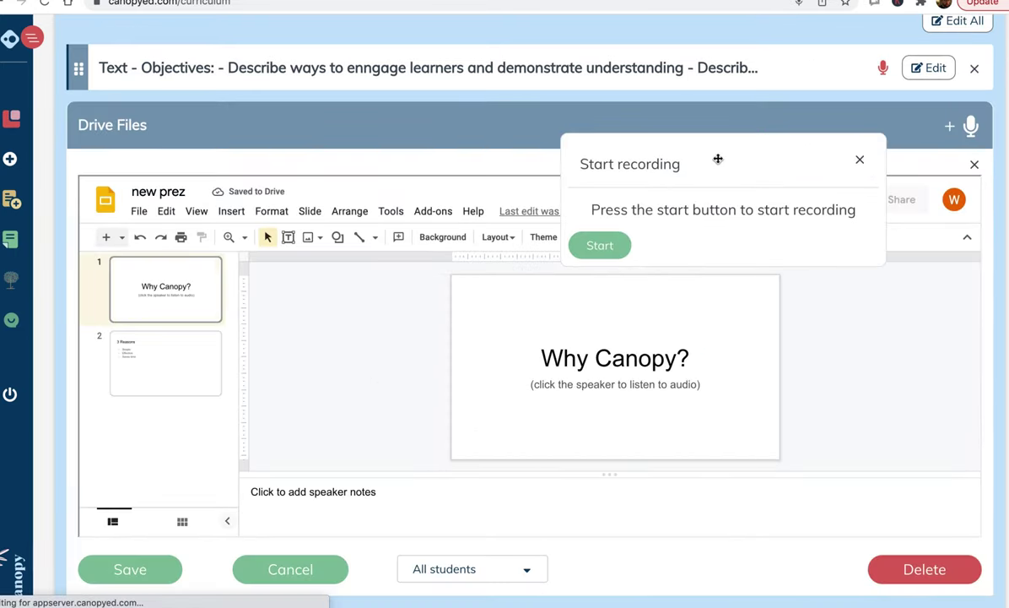
pyautogui.click(600, 246)
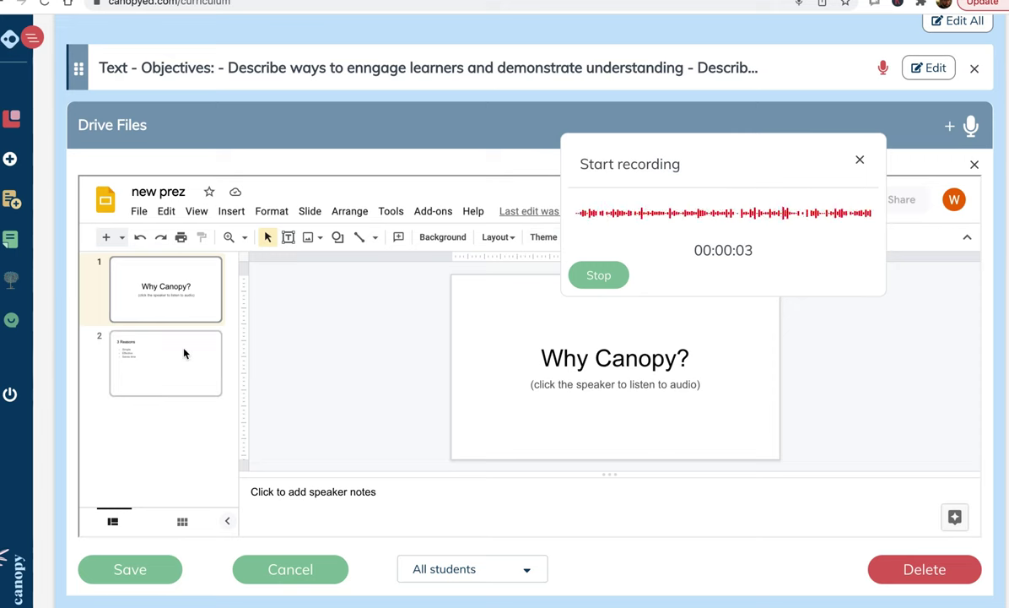
pyautogui.click(185, 353)
pyautogui.click(620, 279)
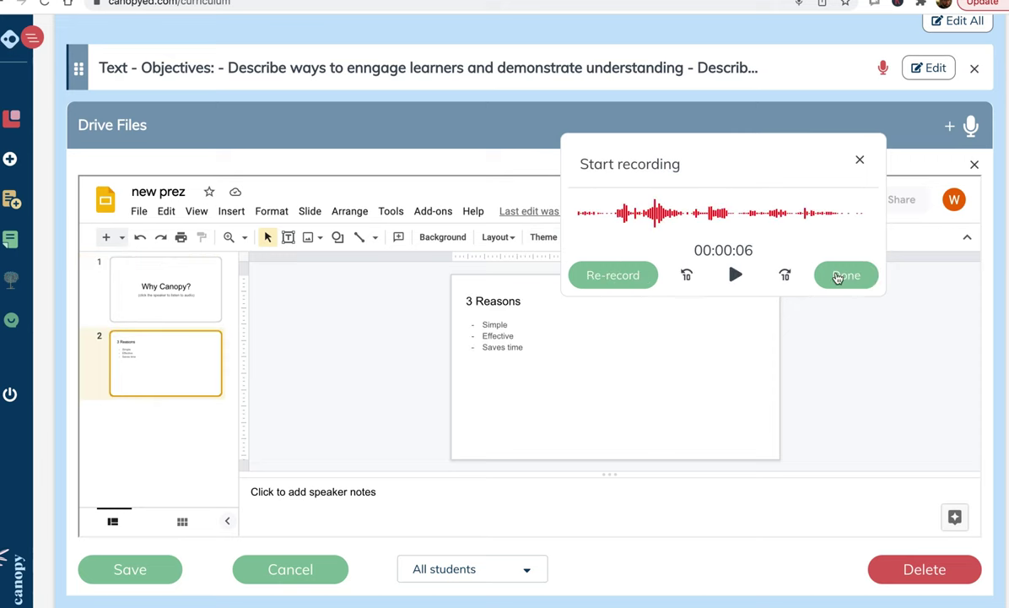
pyautogui.click(838, 276)
pyautogui.click(122, 572)
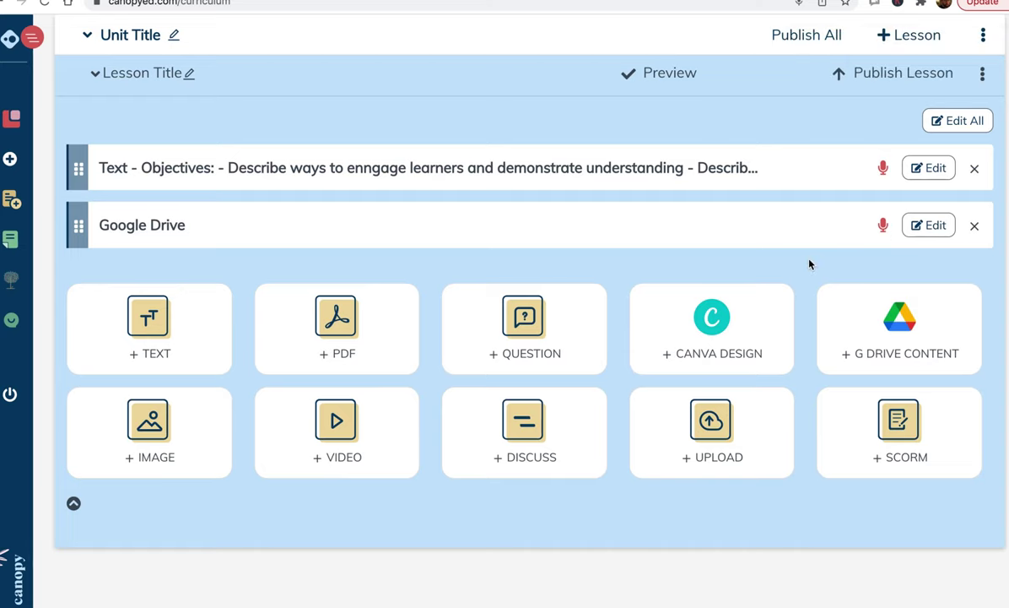
# Step: Add a Poll (single response) question asking 'What do you think?'
pyautogui.click(509, 349)
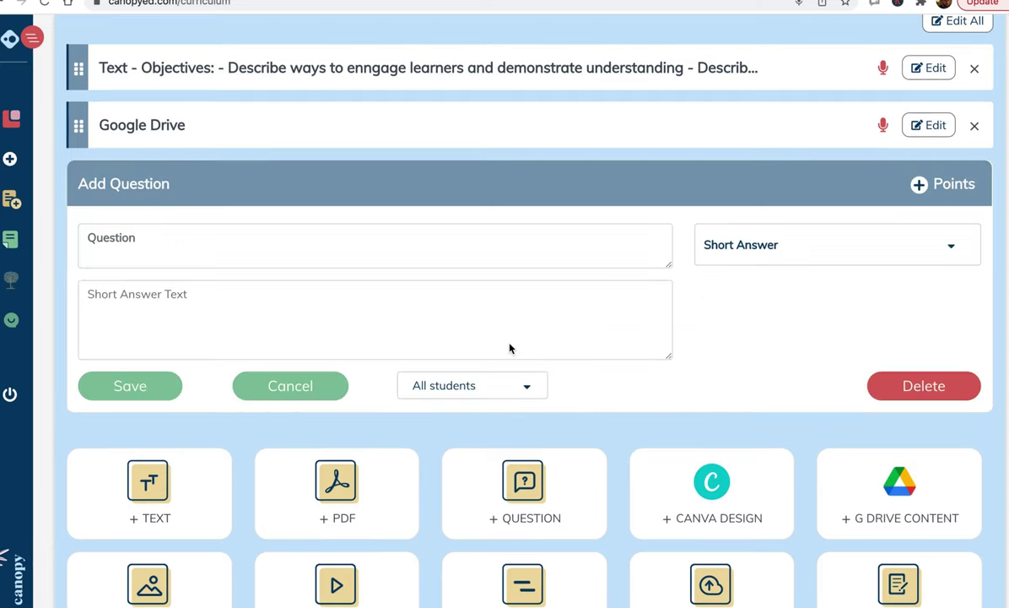
pyautogui.click(889, 254)
pyautogui.click(751, 383)
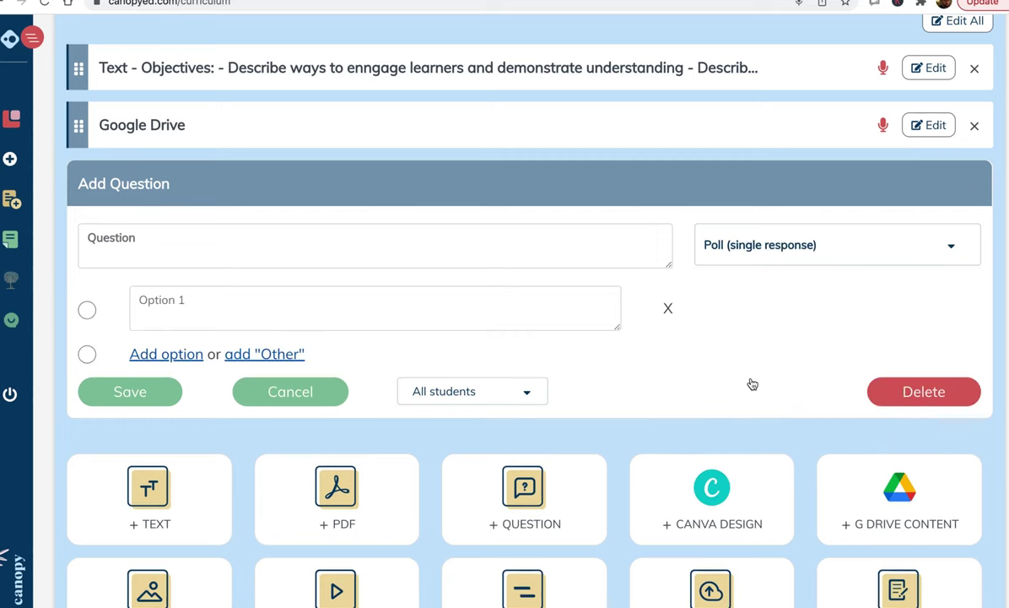
pyautogui.click(286, 243)
pyautogui.write('What do yoou')
pyautogui.press('BackSpace')
pyautogui.press('BackSpace')
pyautogui.press('BackSpace')
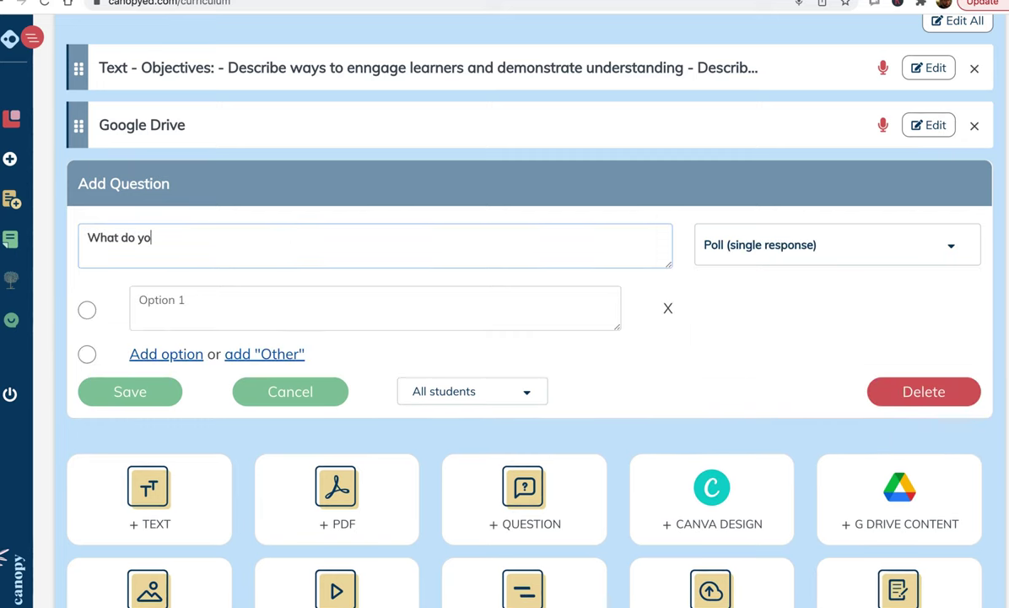
pyautogui.write('u think?')
# Step: Give the poll the options Awesome and Confusing, and save it
pyautogui.click(268, 304)
pyautogui.write('Awesome!')
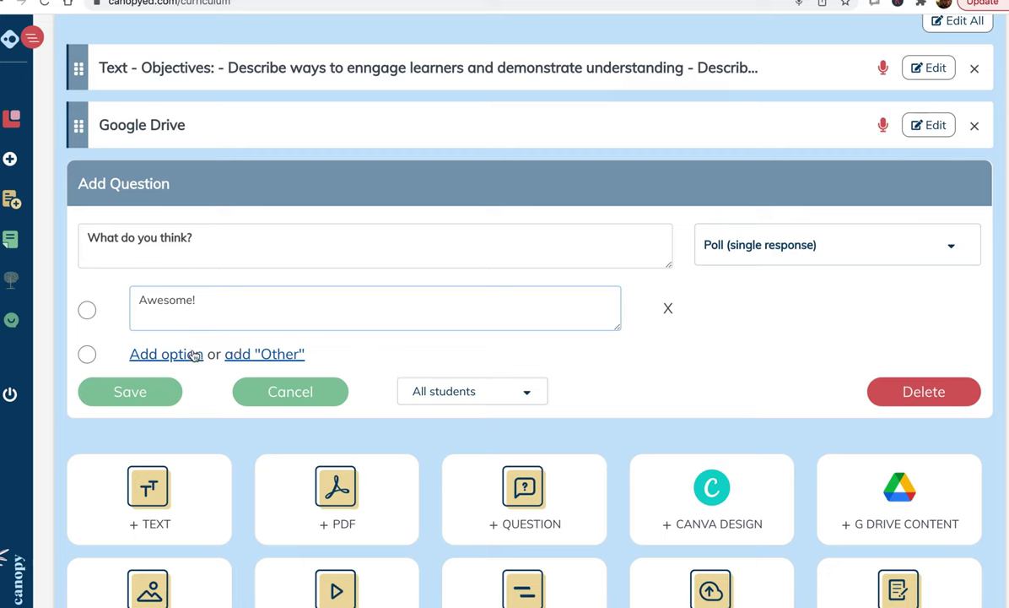
pyautogui.click(166, 355)
pyautogui.write('Confusinng')
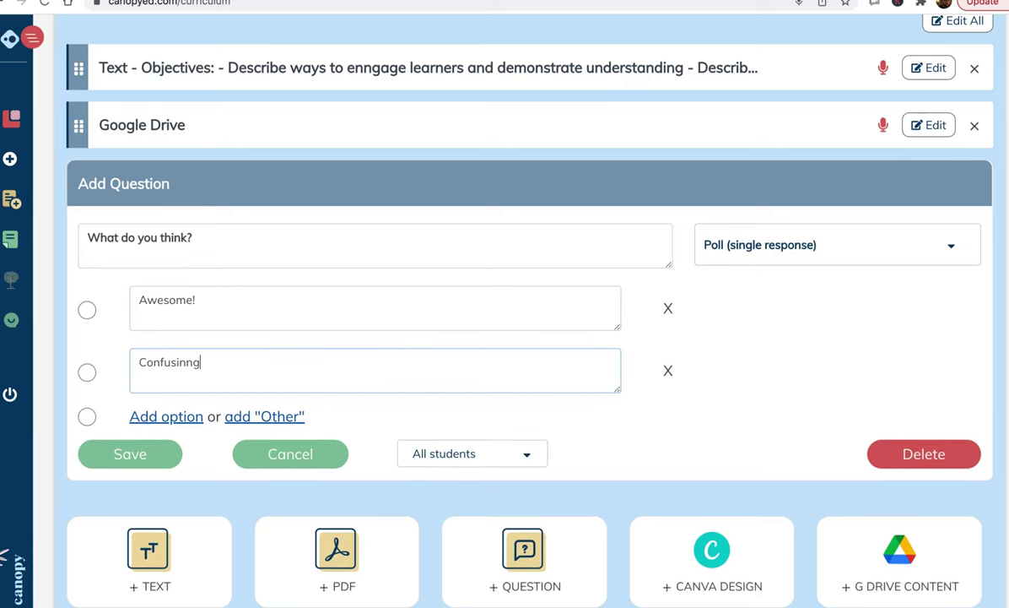
pyautogui.click(133, 454)
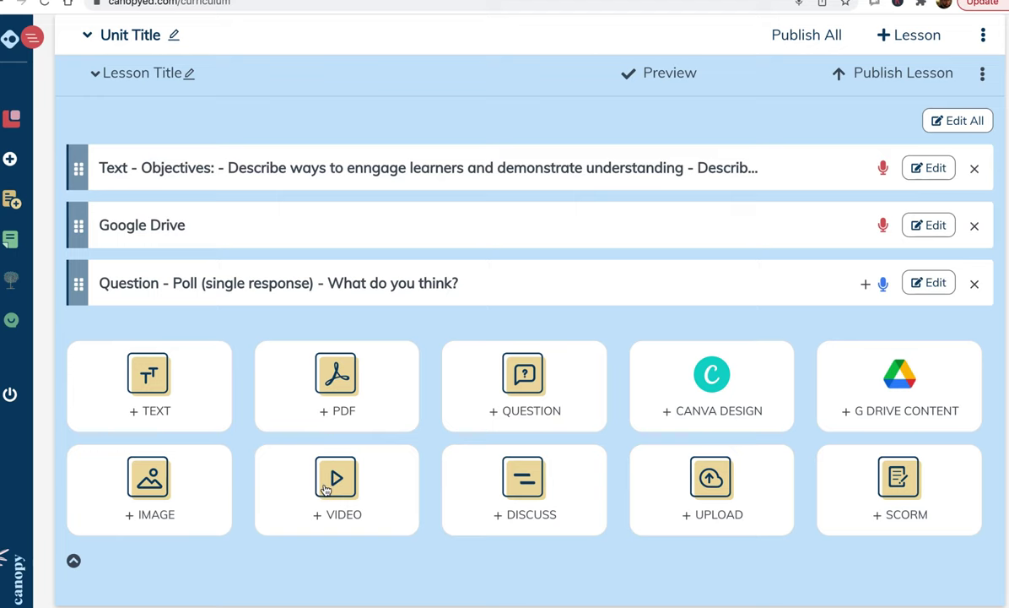
# Step: Add a video block from the pasted YouTube link for Organizing Your Canopy Course
pyautogui.click(326, 490)
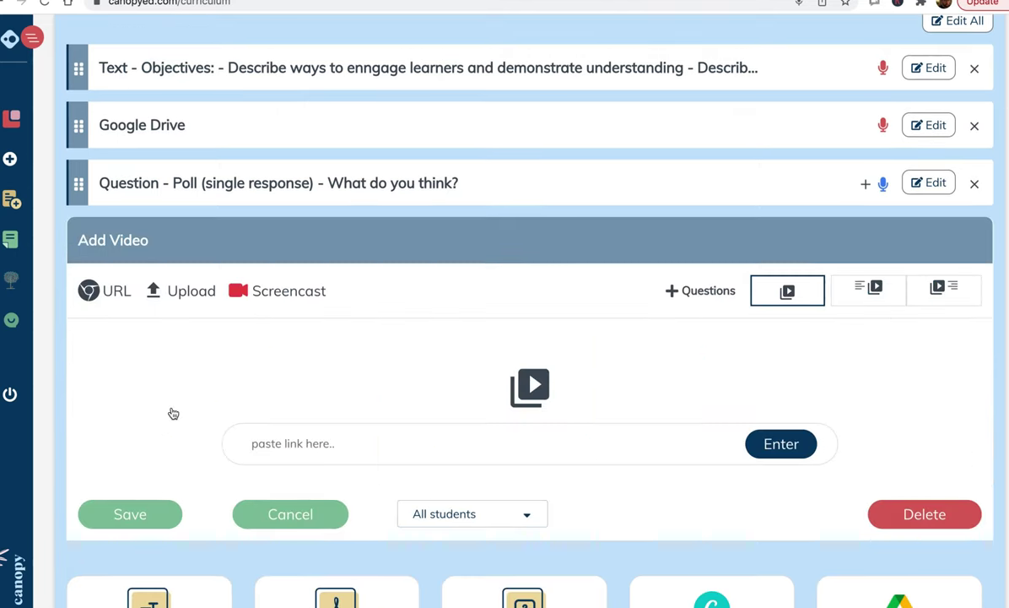
pyautogui.click(190, 290)
pyautogui.scroll(-1, 158, 406)
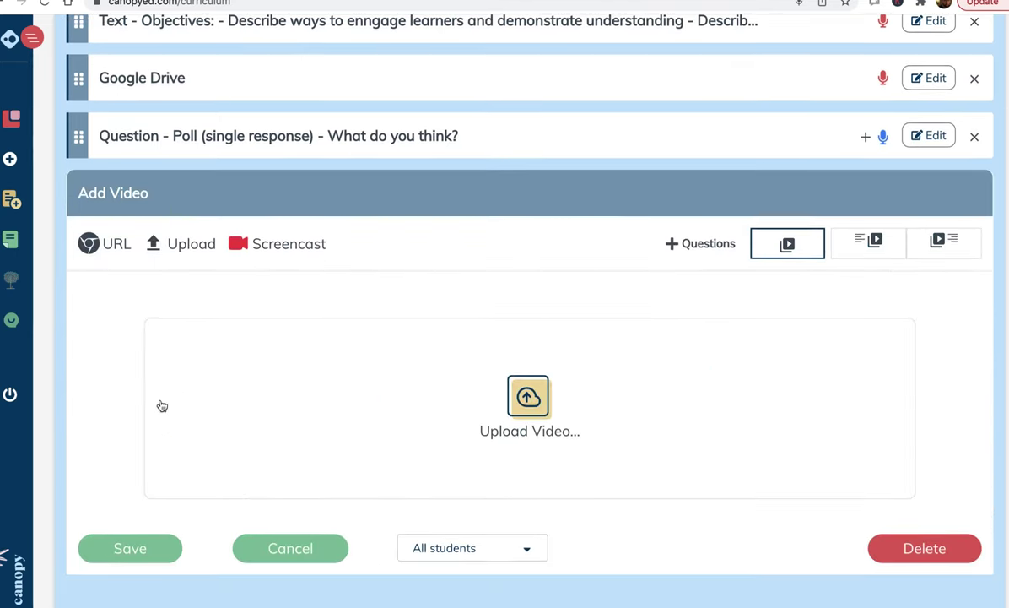
pyautogui.click(286, 245)
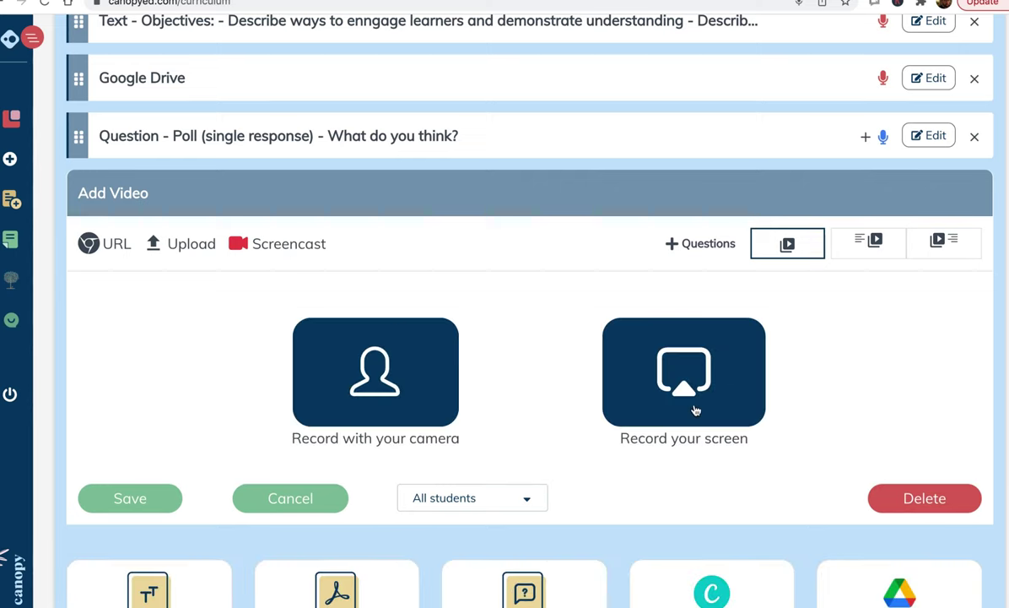
pyautogui.click(112, 236)
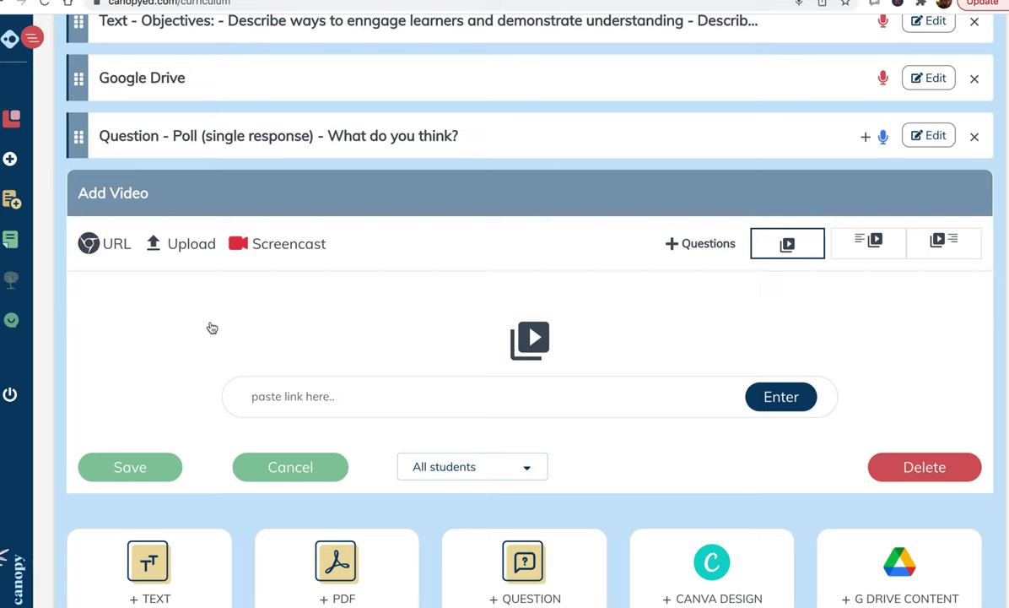
pyautogui.click(281, 397)
pyautogui.write('https://www.youtube.com/watch?v=_vU0zewjQqw')
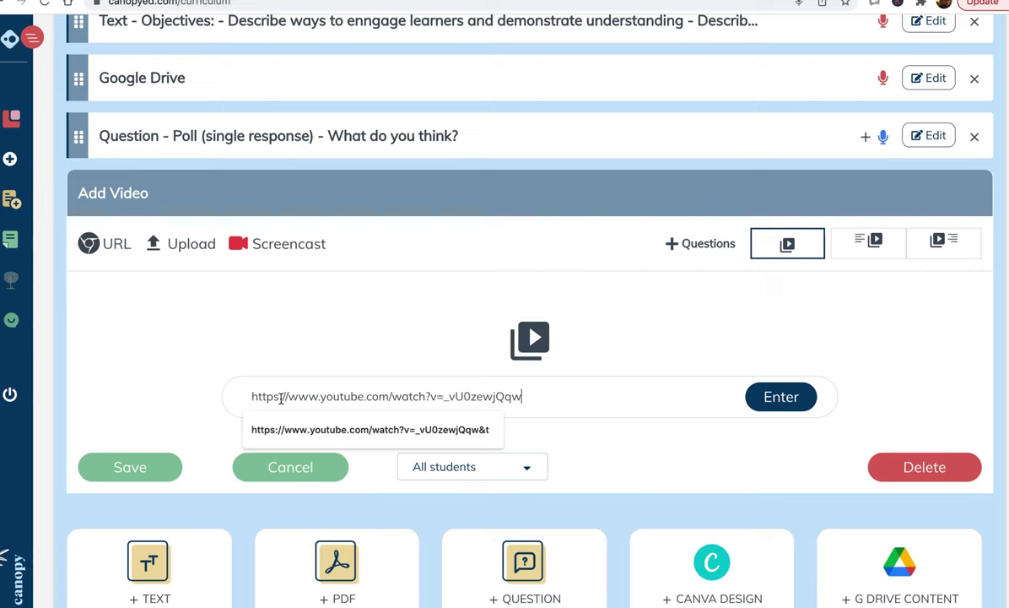
pyautogui.click(774, 403)
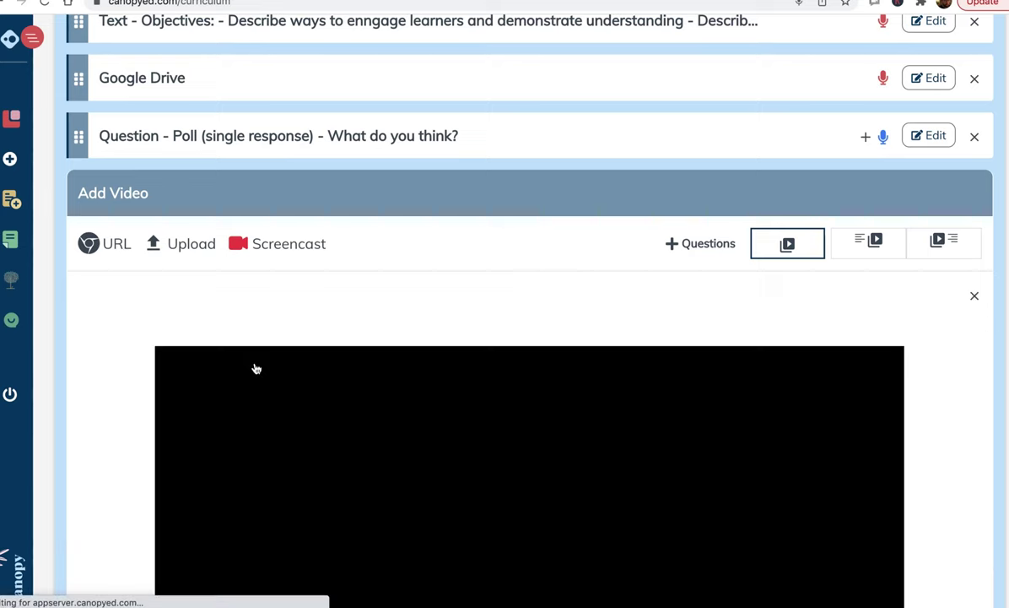
pyautogui.scroll(-3, 103, 426)
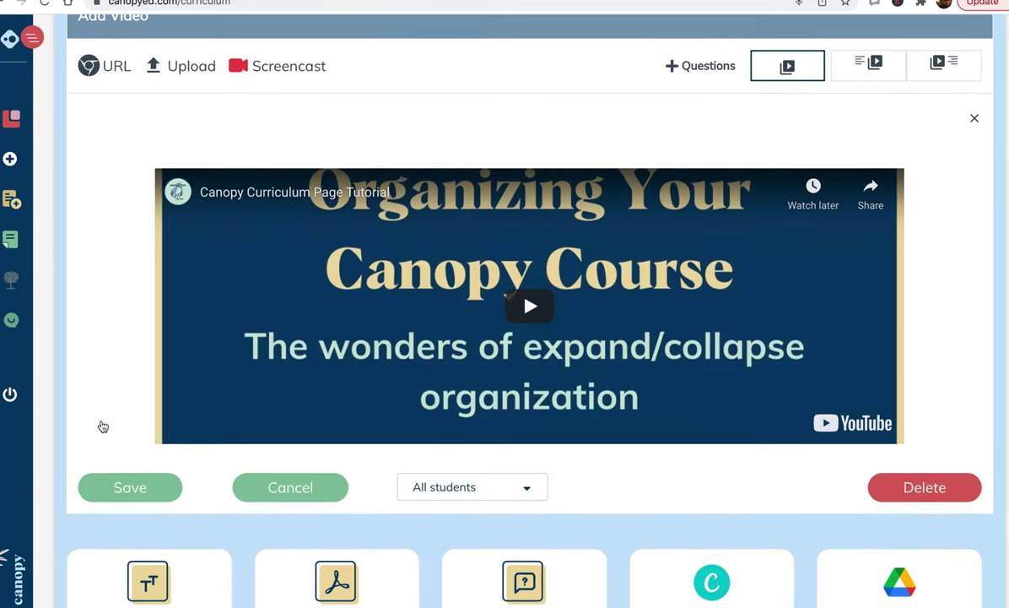
# Step: At 04:03 in the video, add a Multiple Choice question 'Did you watch this?'
pyautogui.click(709, 65)
pyautogui.moveTo(160, 540); pyautogui.dragTo(890, 540)
pyautogui.click(529, 513)
pyautogui.click(300, 173)
pyautogui.write('Did you')
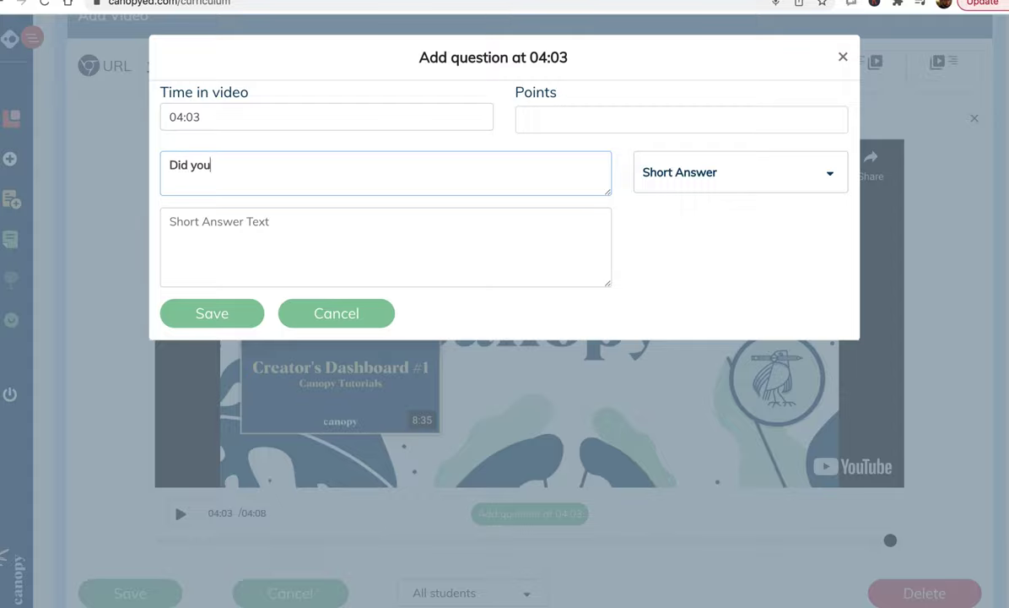
pyautogui.write(' watch this?')
pyautogui.click(700, 172)
pyautogui.click(700, 235)
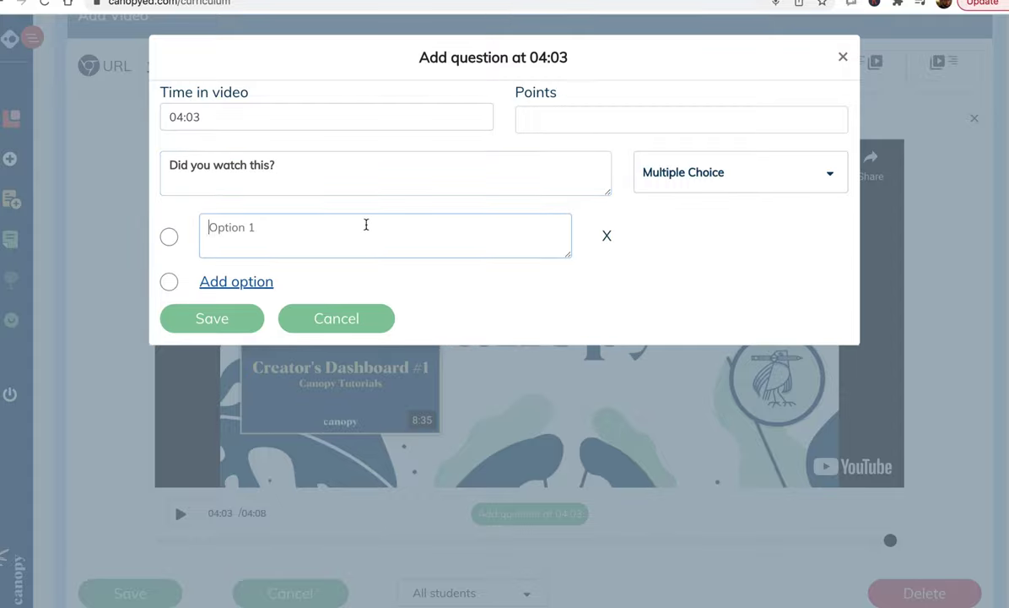
# Step: Give the question answers Yes and No with Yes correct, and save the video block
pyautogui.click(365, 223)
pyautogui.write('Yes')
pyautogui.click(235, 281)
pyautogui.write('No')
pyautogui.click(169, 236)
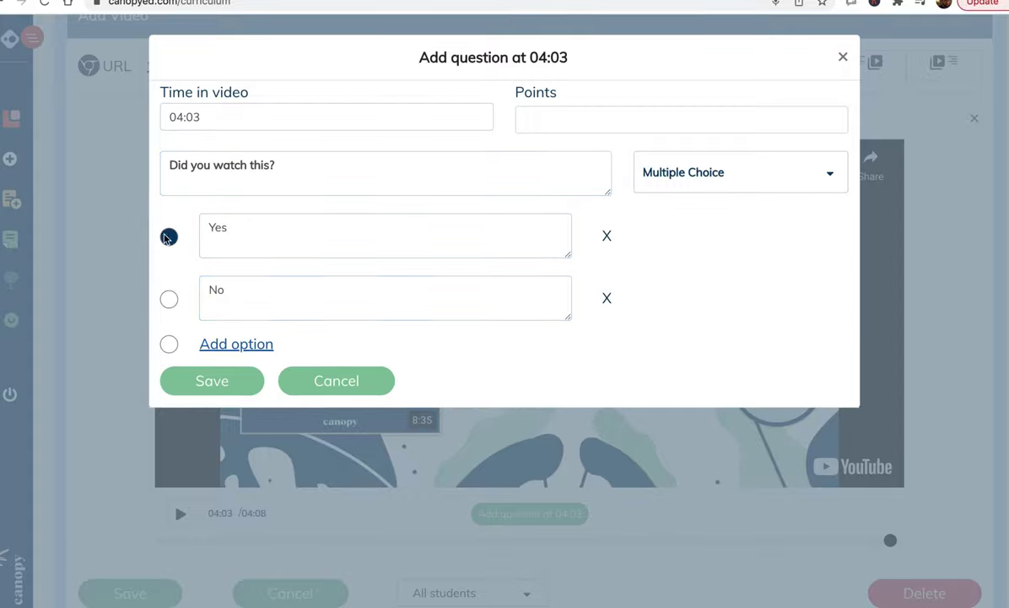
pyautogui.click(205, 382)
pyautogui.scroll(-1, 93, 438)
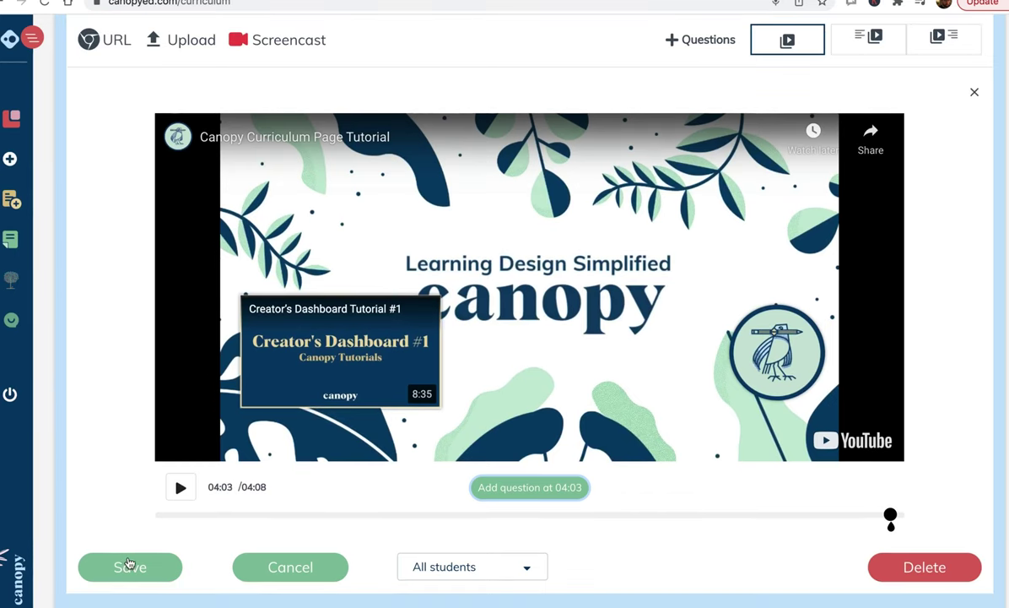
pyautogui.click(129, 566)
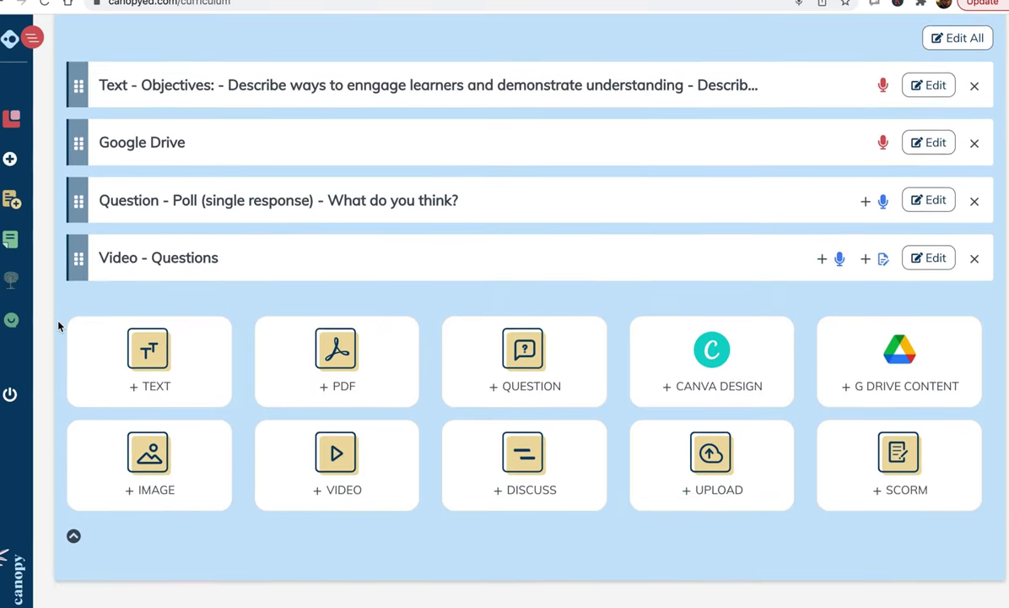
# Step: Upload Canopy Course Checklist (4).pdf as an Edit/Annotate PDF block and save it
pyautogui.click(330, 363)
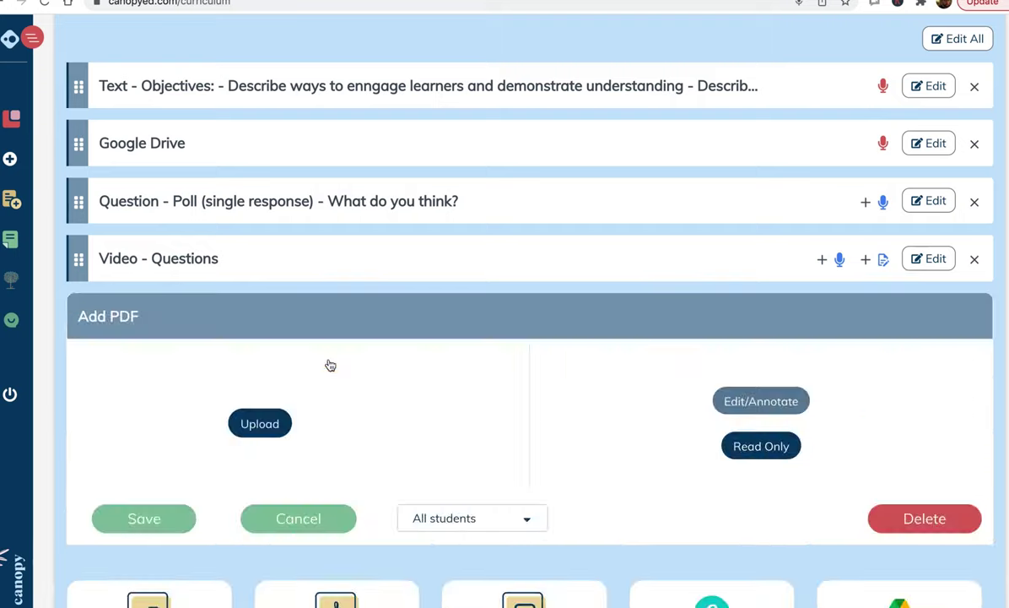
pyautogui.click(723, 401)
pyautogui.click(264, 422)
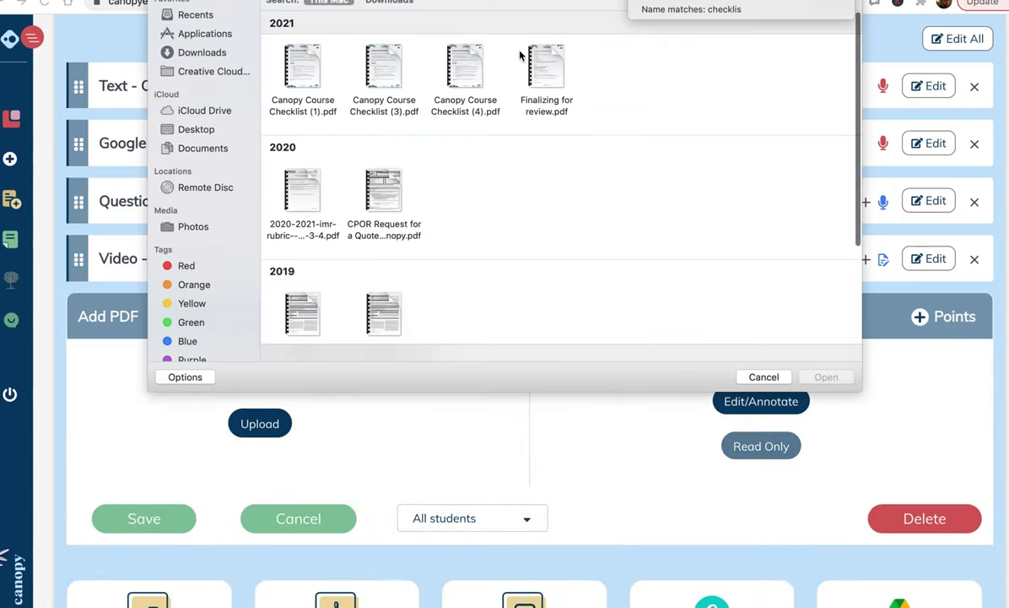
pyautogui.click(457, 57)
pyautogui.doubleClick(456, 57)
pyautogui.scroll(-5, 58, 313)
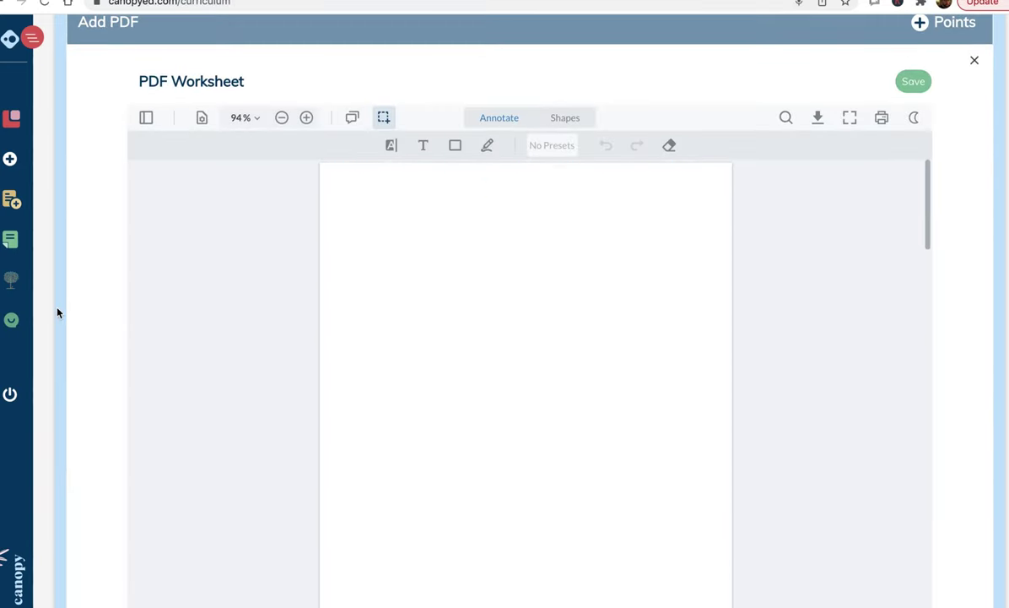
pyautogui.scroll(-5, 57, 313)
pyautogui.click(144, 427)
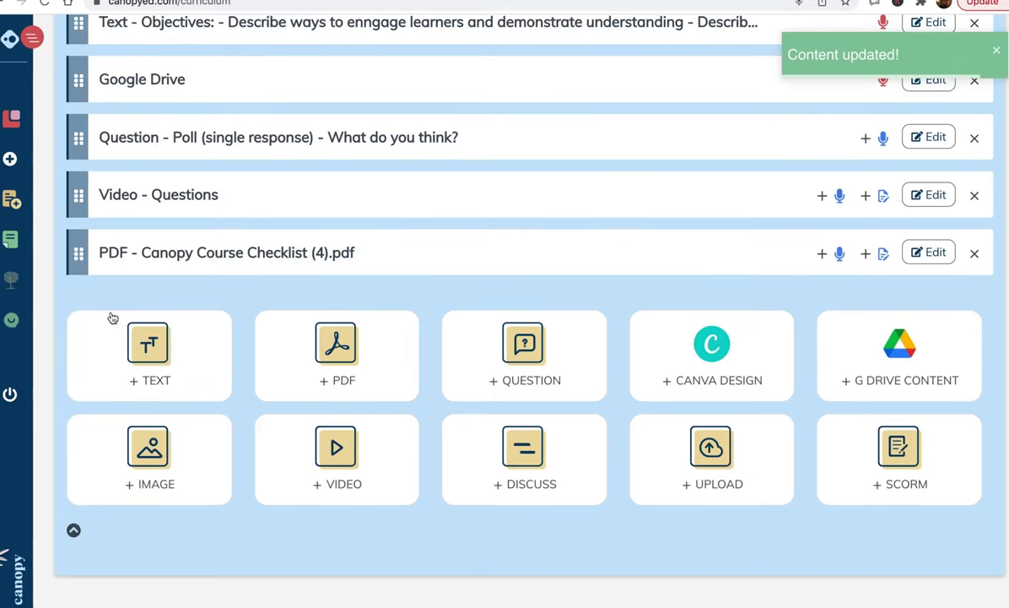
# Step: Add bold 'Directions: Highlight 2 key iddeas from each section below.' and move it above the PDF
pyautogui.click(167, 345)
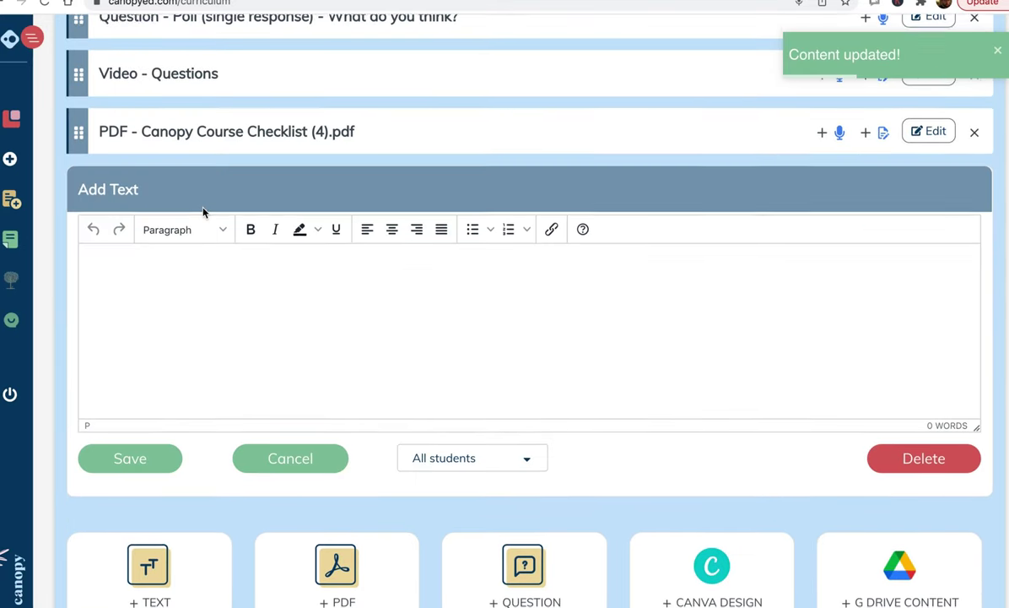
pyautogui.write('Highlight 2 key iddeas from each se')
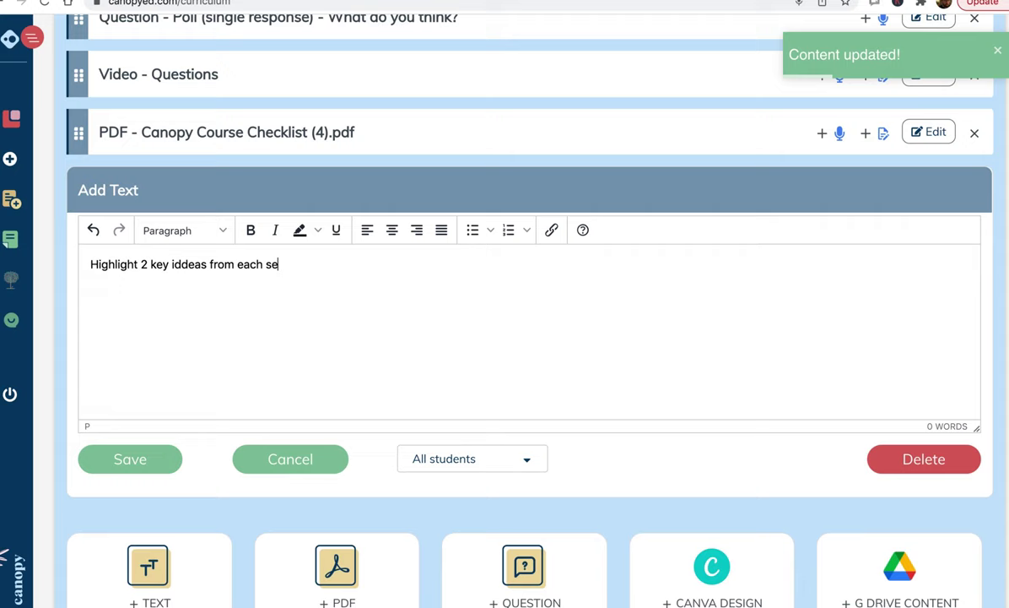
pyautogui.write('Directions:')
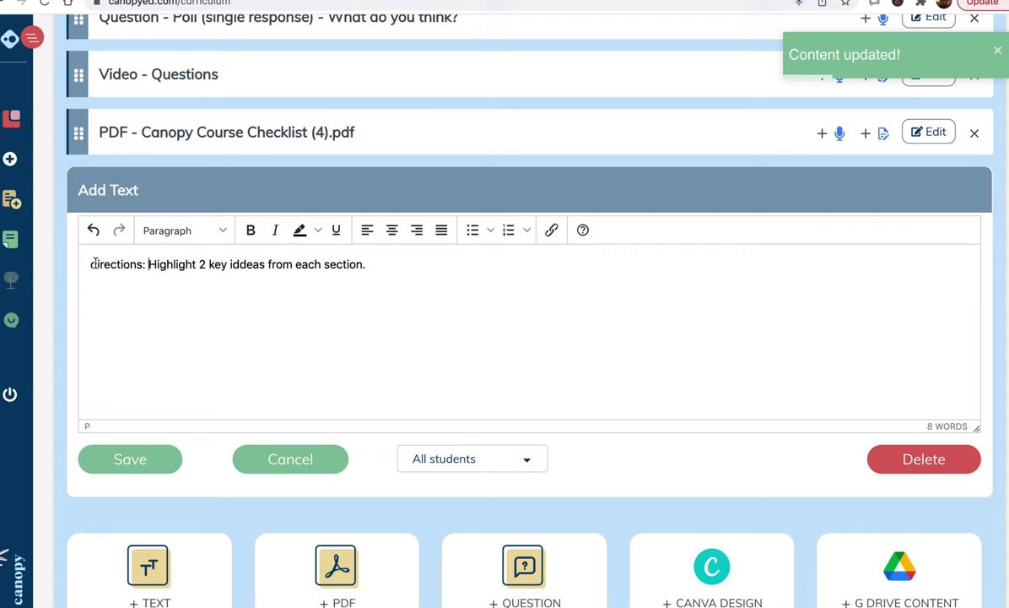
pyautogui.moveTo(90, 265); pyautogui.dragTo(368, 265)
pyautogui.click(251, 231)
pyautogui.click(200, 346)
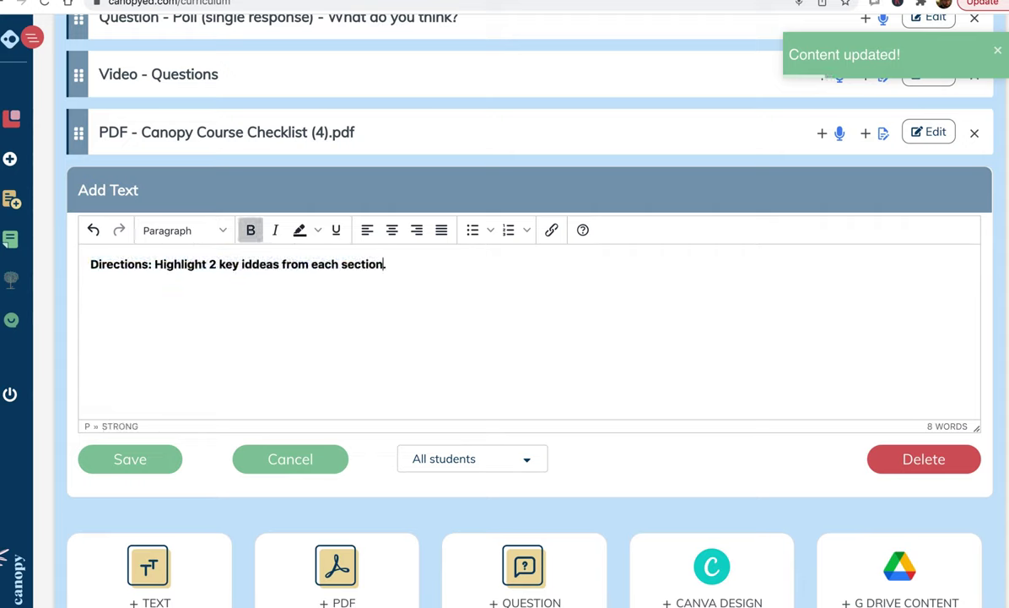
pyautogui.write('below')
pyautogui.click(145, 461)
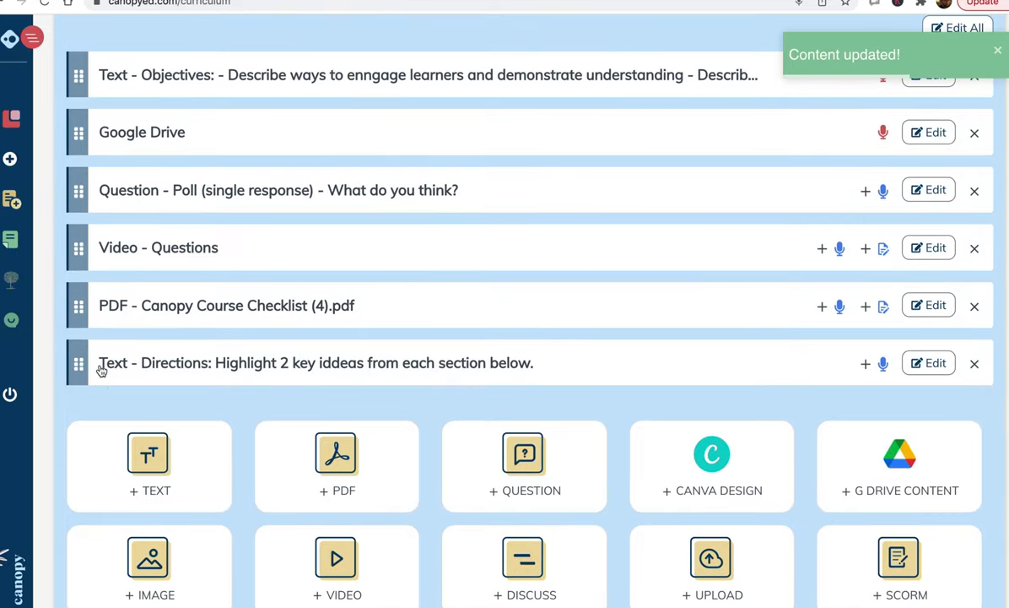
pyautogui.moveTo(89, 361); pyautogui.dragTo(85, 299)
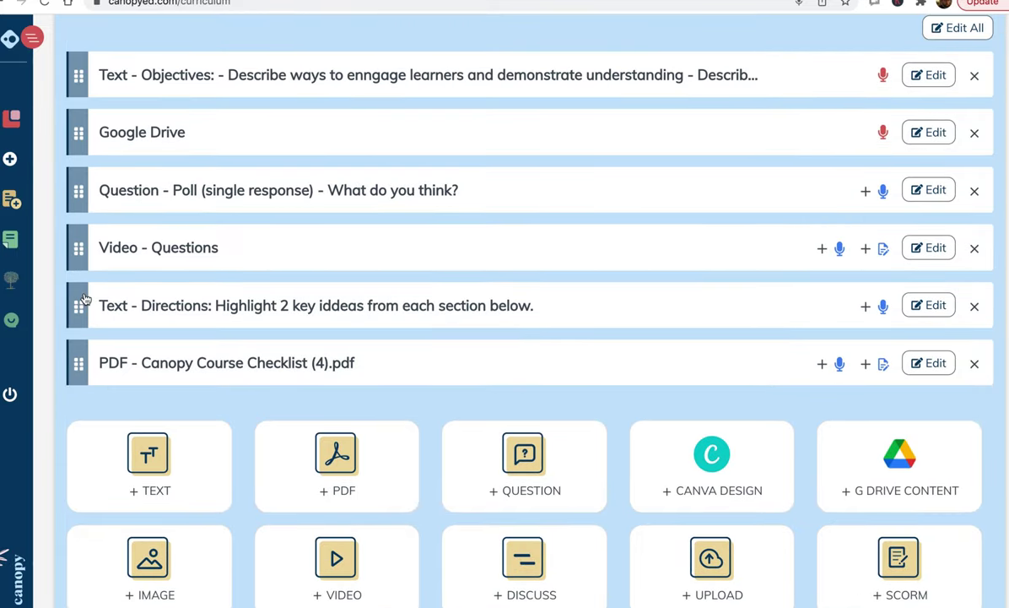
# Step: Add a discussion prompt 'Share two key ideas.' requiring 2 replies and save it
pyautogui.scroll(-2, 400, 429)
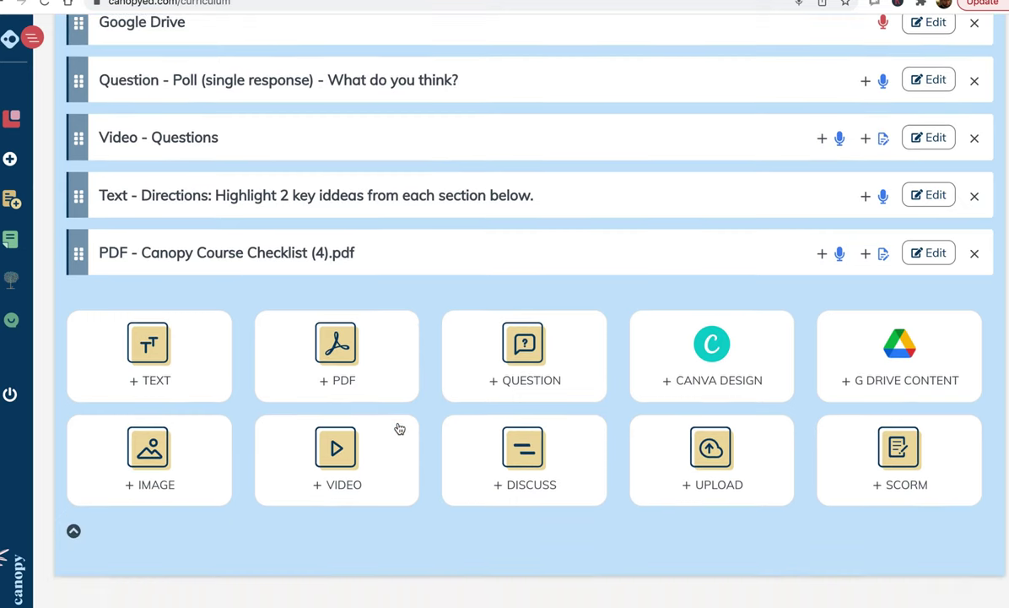
pyautogui.click(469, 431)
pyautogui.click(358, 415)
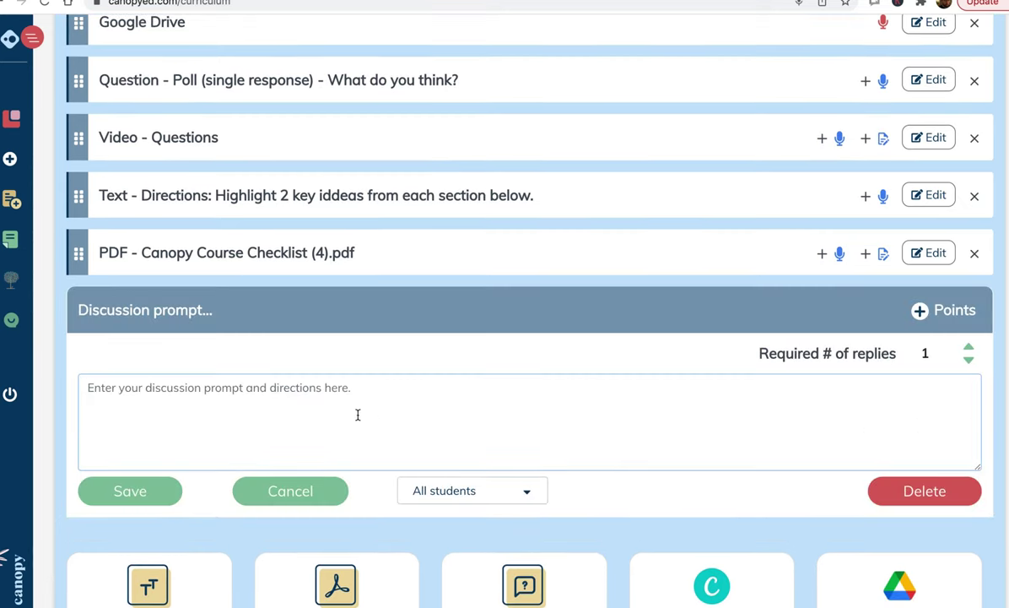
pyautogui.write('Share two key ideas.')
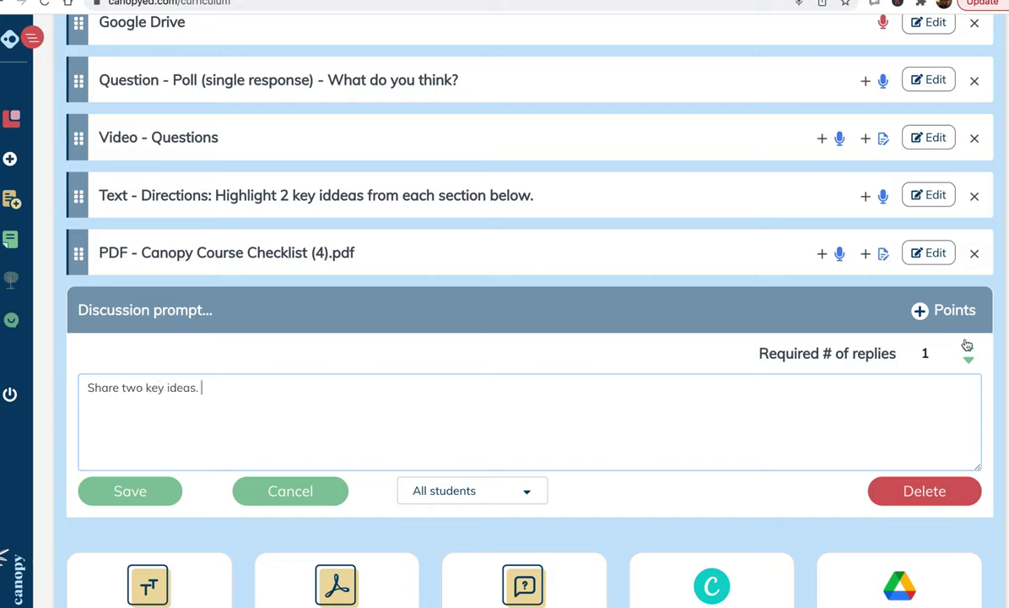
pyautogui.click(968, 346)
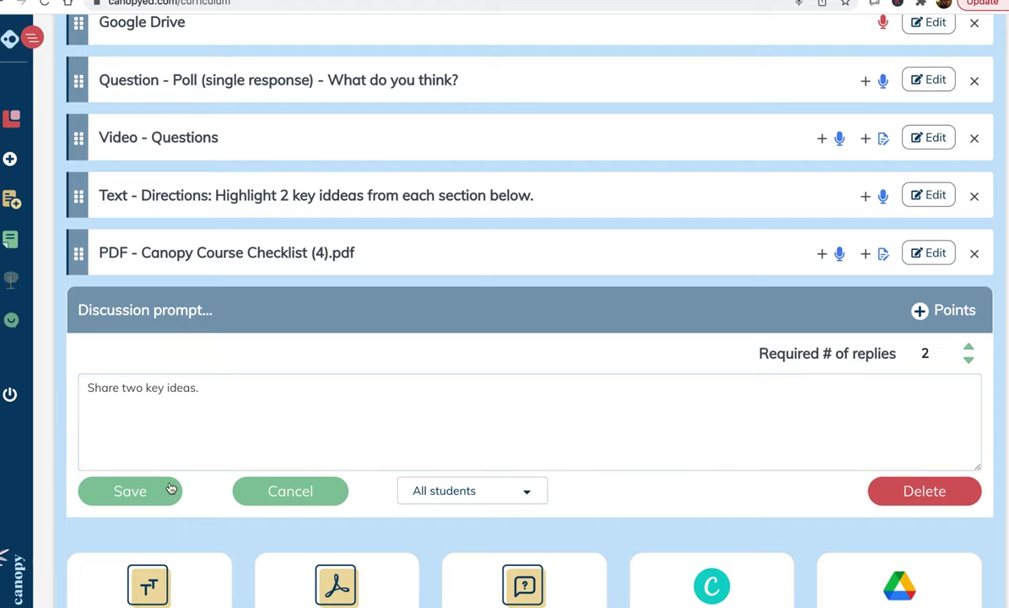
pyautogui.click(131, 492)
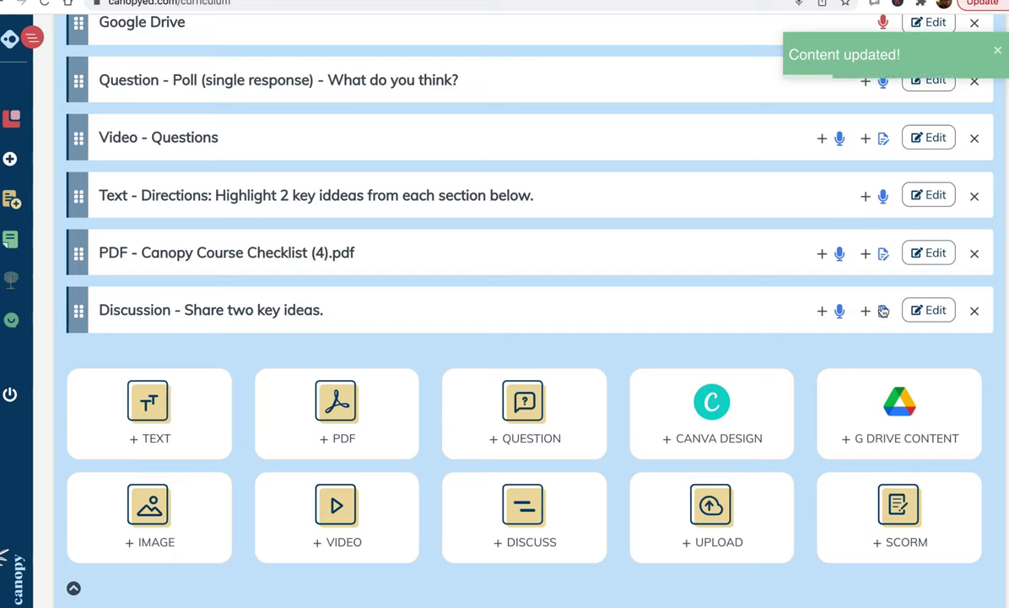
# Step: Attach the Discussion rubric from My Rubrics and save the discussion
pyautogui.click(883, 311)
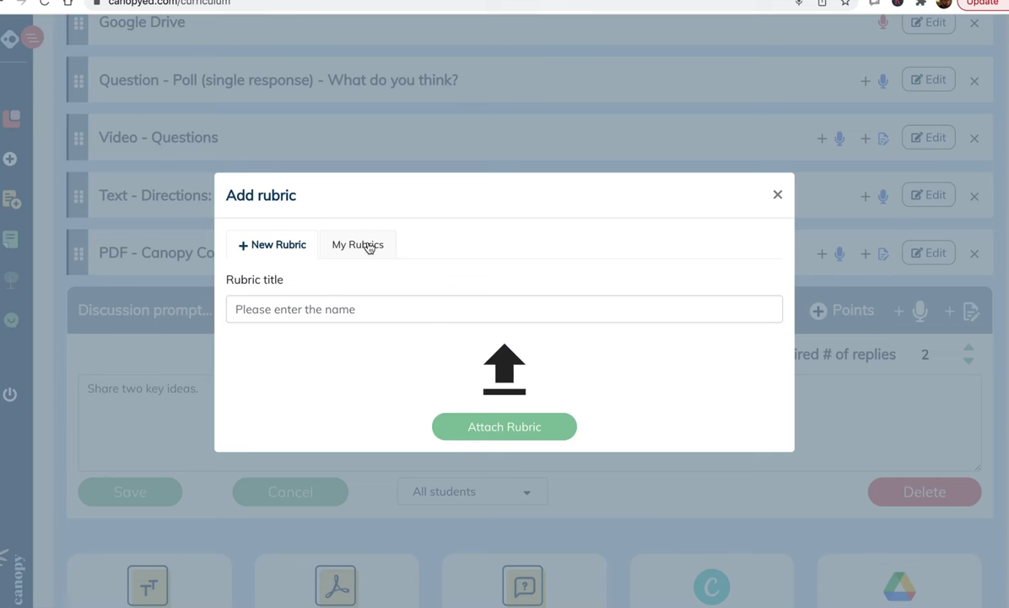
pyautogui.click(382, 243)
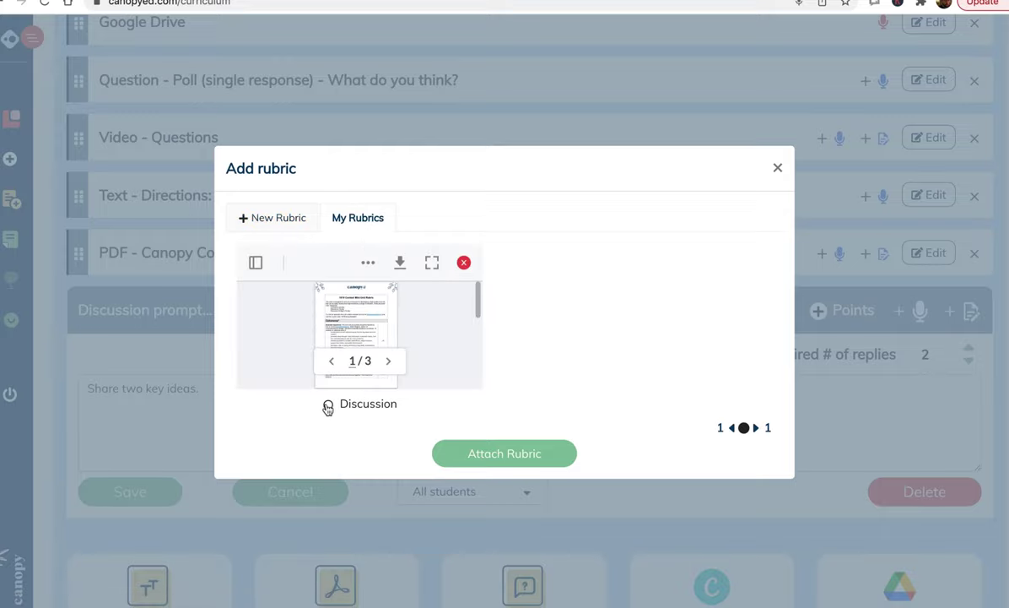
pyautogui.click(524, 454)
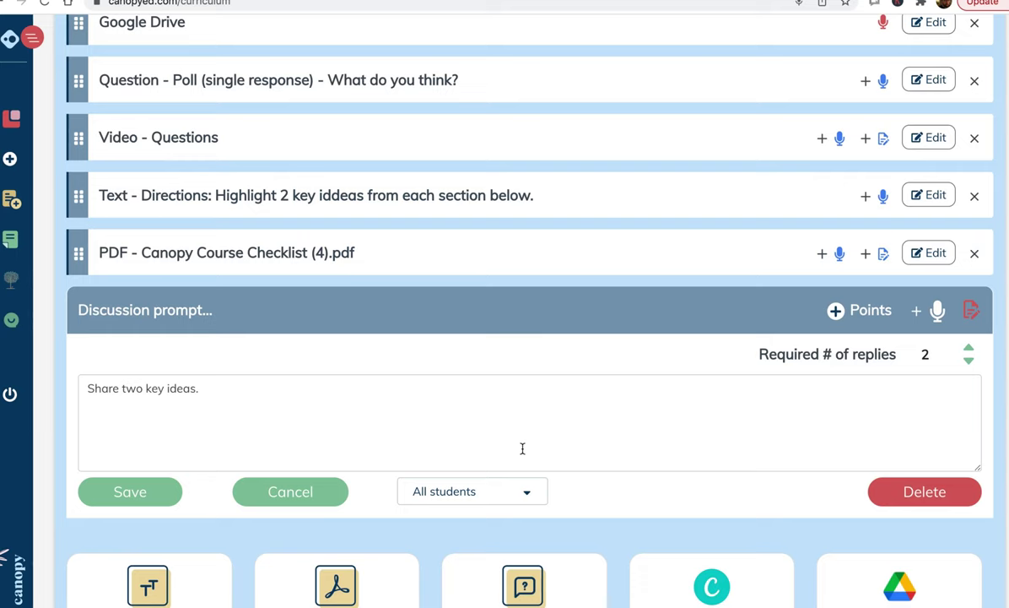
pyautogui.click(125, 490)
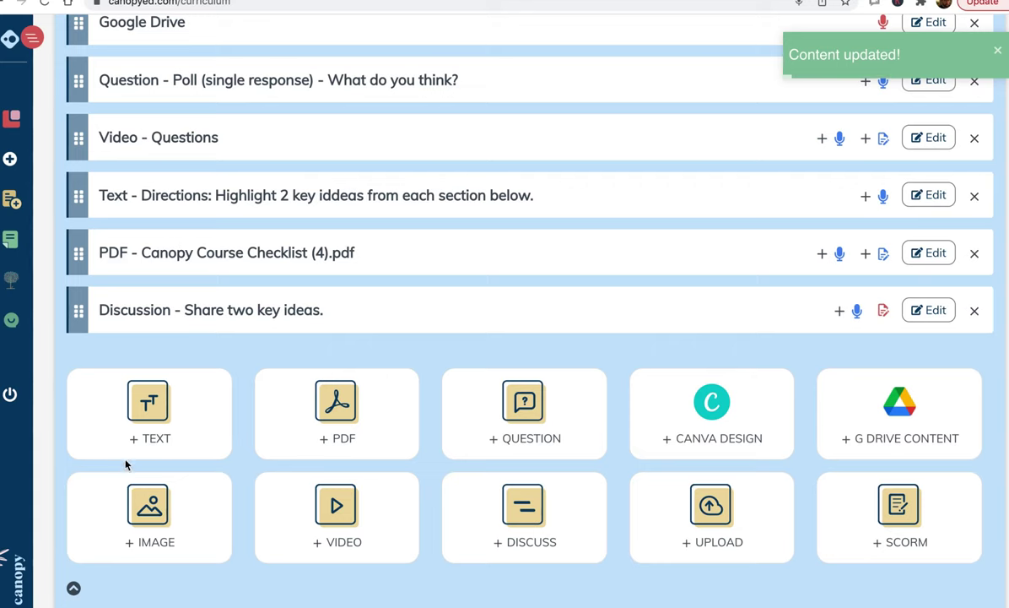
# Step: Add an Audio question block reading 'Describe Canopy in 30 seconds or less'
pyautogui.scroll(-1, 128, 460)
pyautogui.click(534, 346)
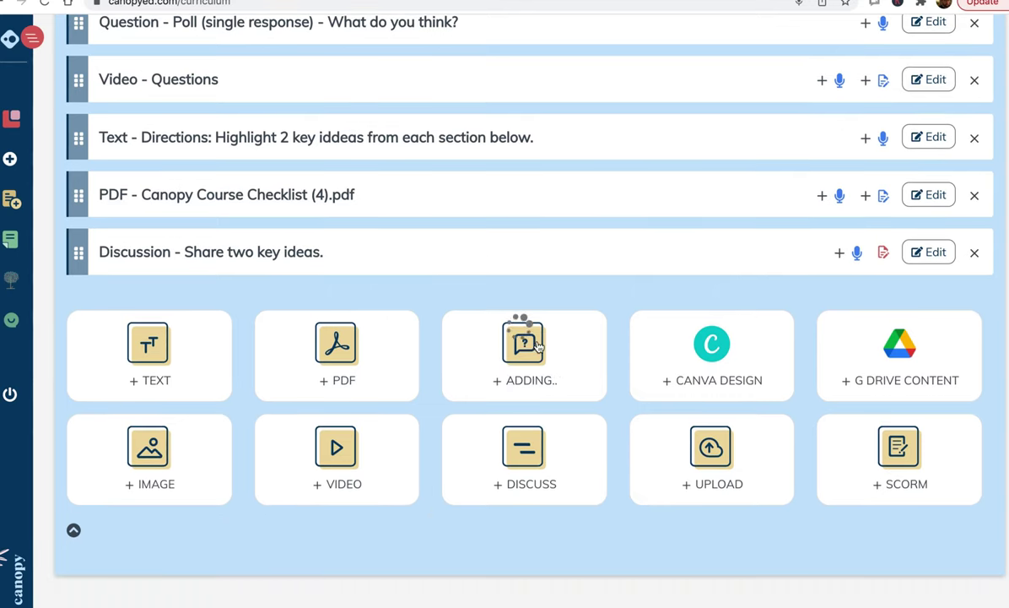
pyautogui.scroll(-1, 747, 354)
pyautogui.click(756, 301)
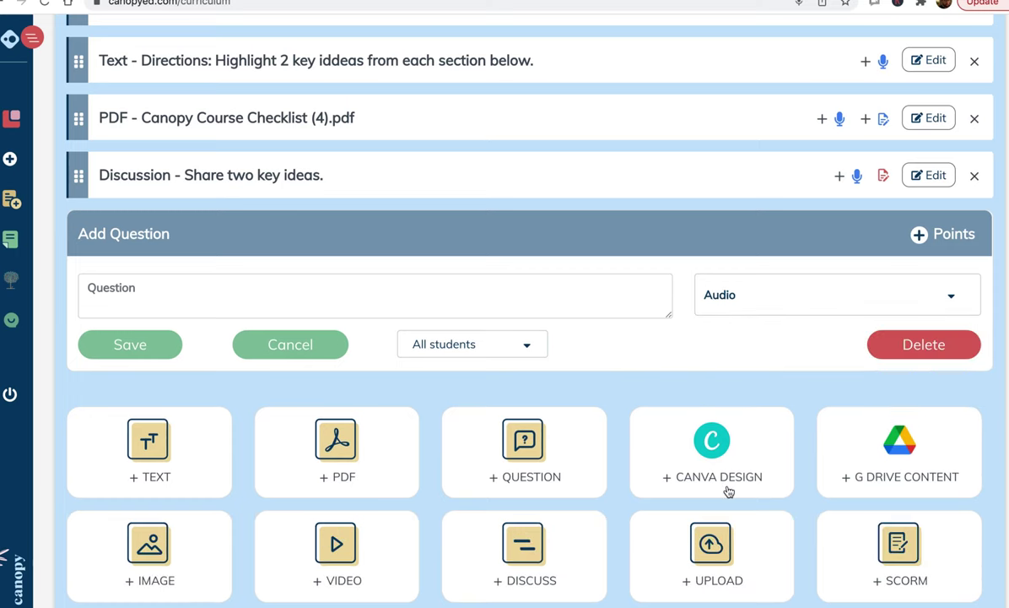
pyautogui.click(474, 301)
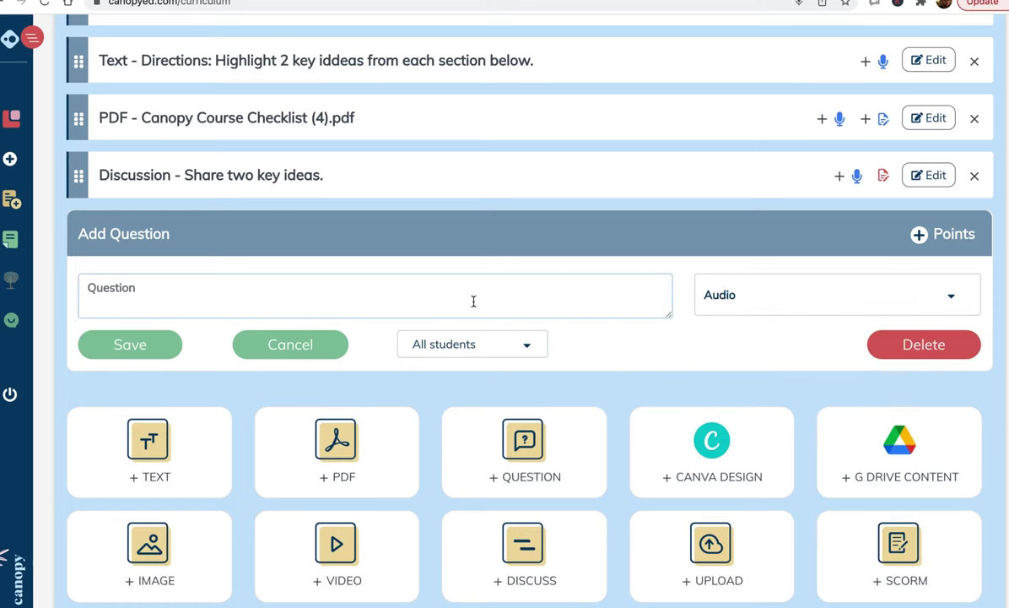
pyautogui.write('Describe Canopy in')
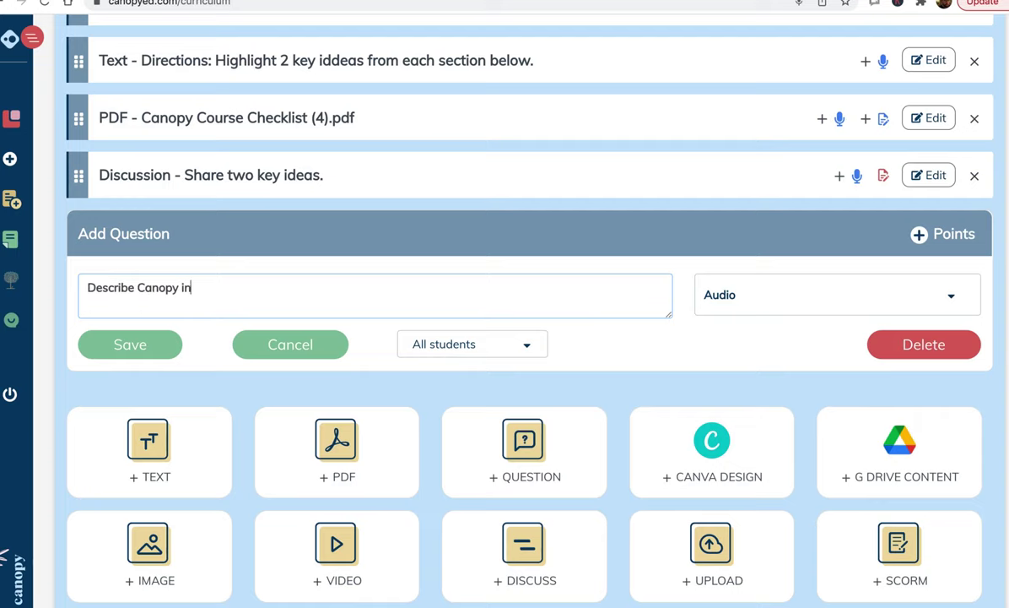
pyautogui.write(' 30 secodndsd or less')
# Step: Fix the misspelling of 'seconds', end the question with a period, and save it
pyautogui.click(245, 288)
pyautogui.press('BackSpace')
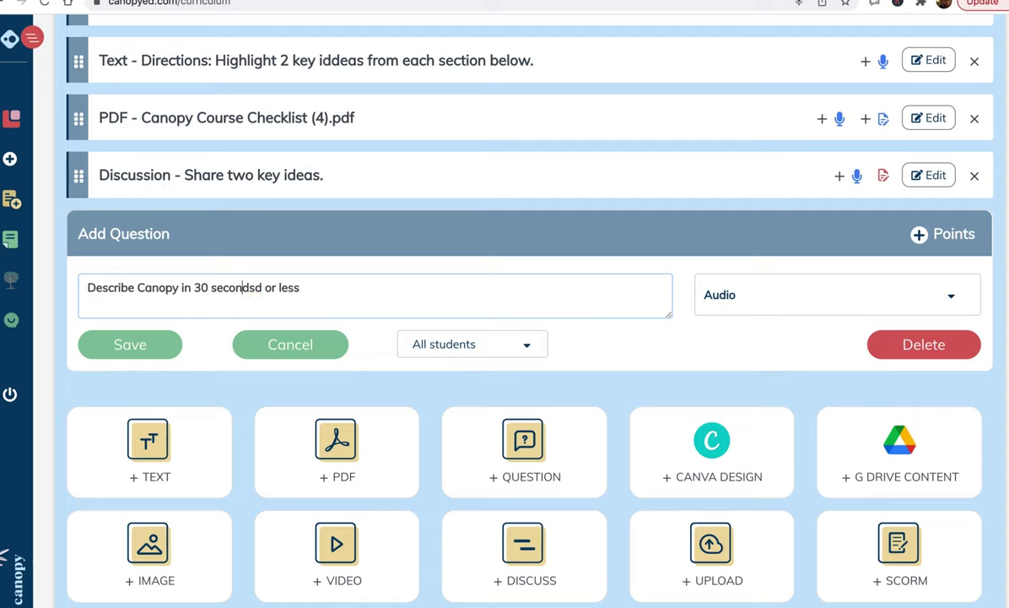
pyautogui.press('Right')
pyautogui.press('Right')
pyautogui.press('Right')
pyautogui.press('Delete')
pyautogui.press('End')
pyautogui.write('.')
pyautogui.click(169, 339)
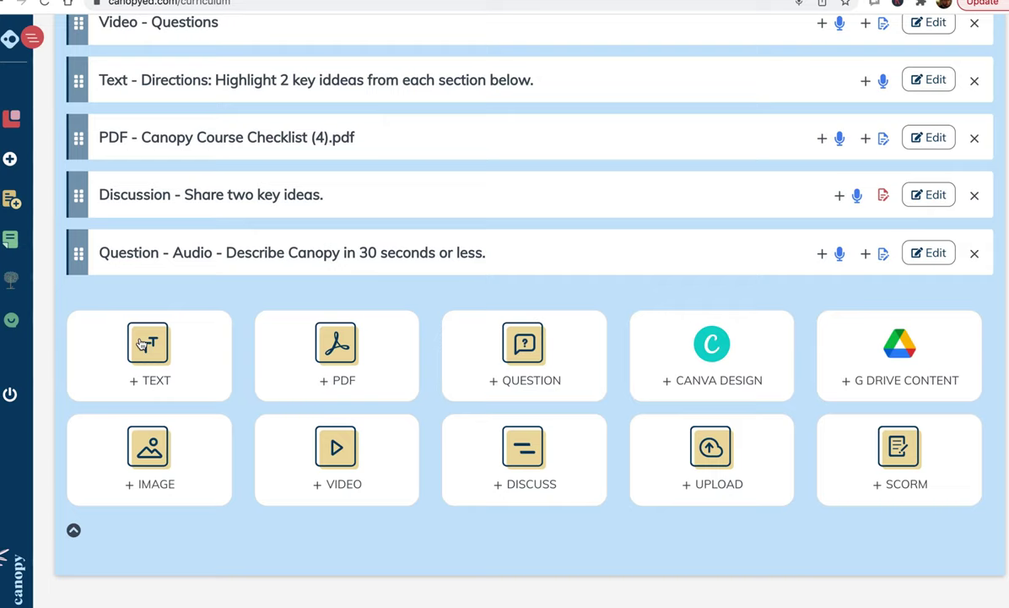
pyautogui.scroll(5, 141, 338)
# Step: Preview the lesson, play the objectives narration, and view the Why Canopy? slide full screen
pyautogui.click(675, 94)
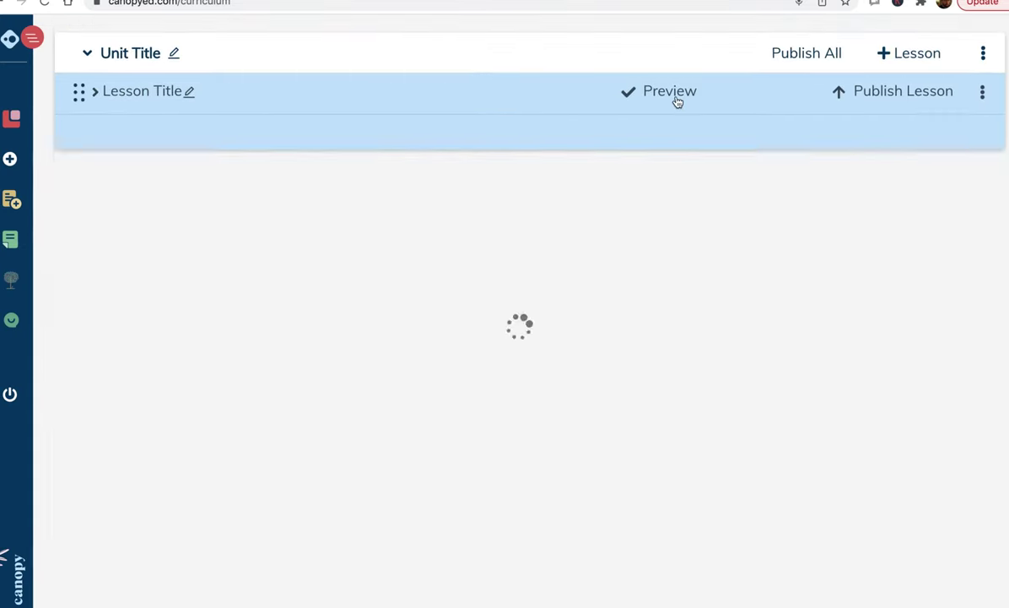
pyautogui.scroll(-1, 472, 255)
pyautogui.click(943, 183)
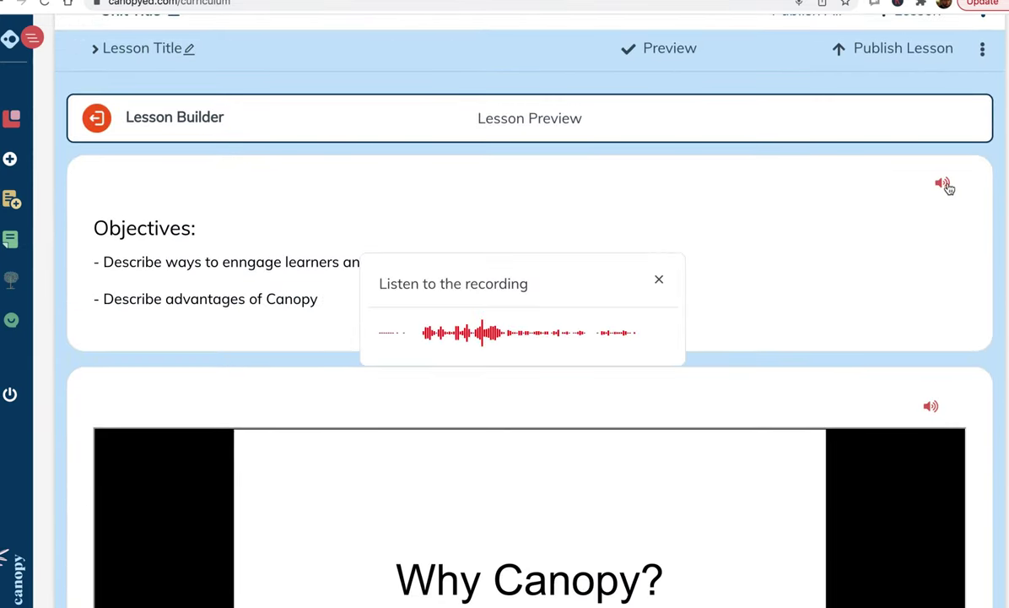
pyautogui.click(659, 280)
pyautogui.scroll(-5, 54, 324)
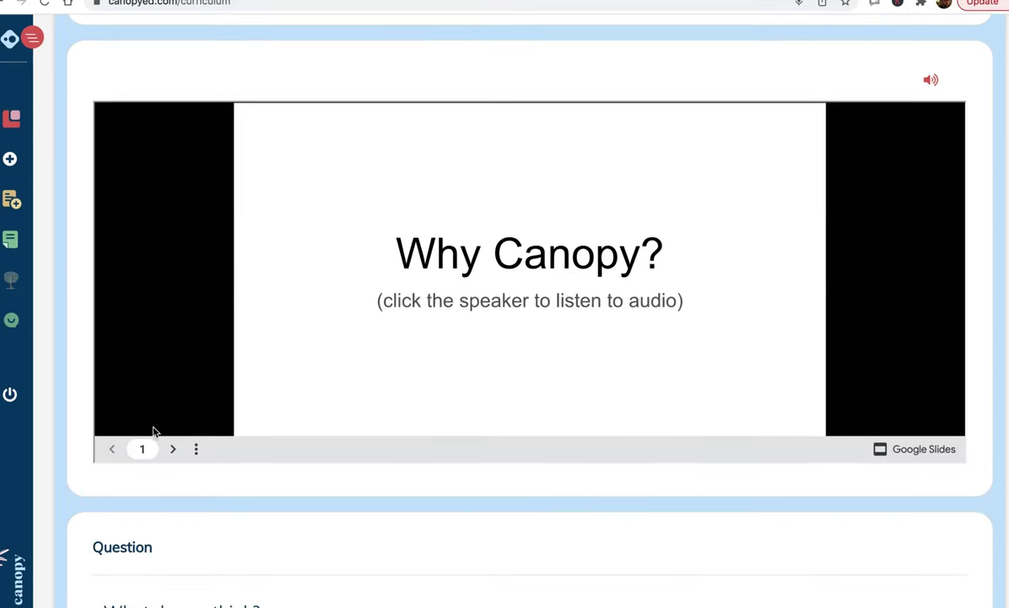
pyautogui.click(195, 449)
pyautogui.click(243, 350)
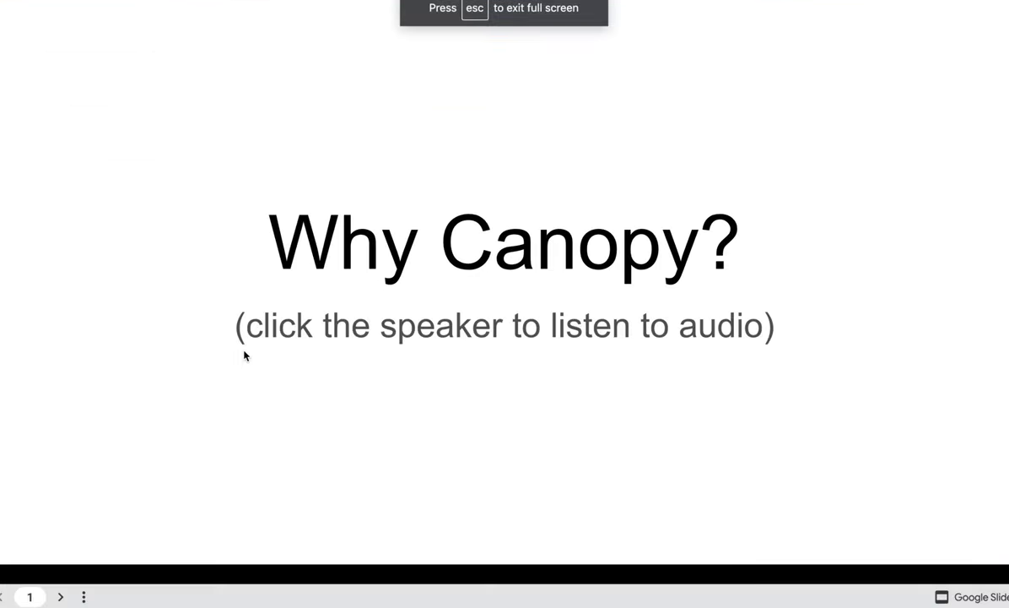
pyautogui.press('Escape')
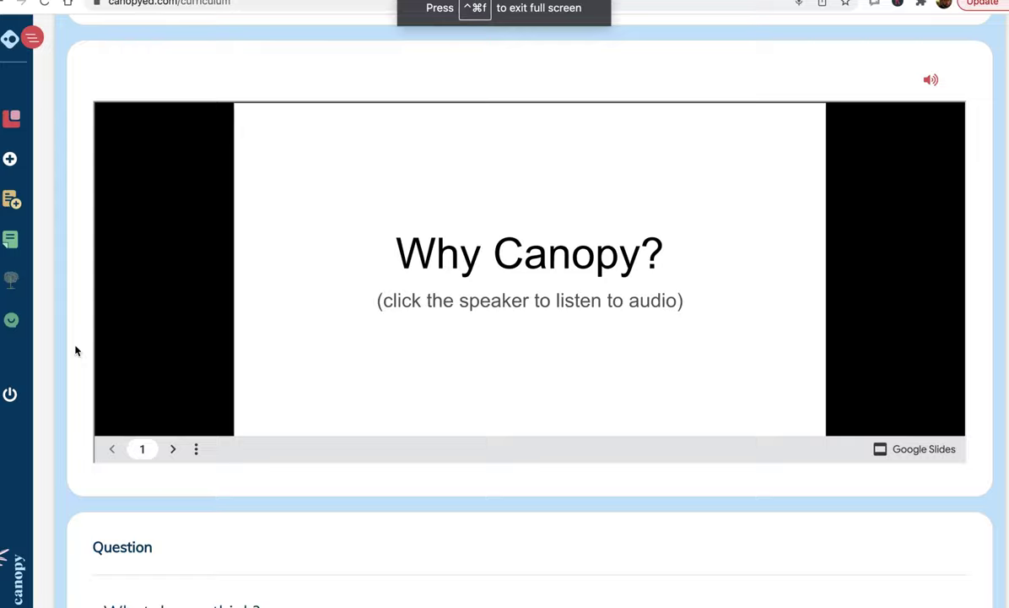
# Step: Skip the video to 04:03, zoom the PDF to 144%, and highlight 'This guidance is in place to provide'
pyautogui.scroll(-10, 76, 350)
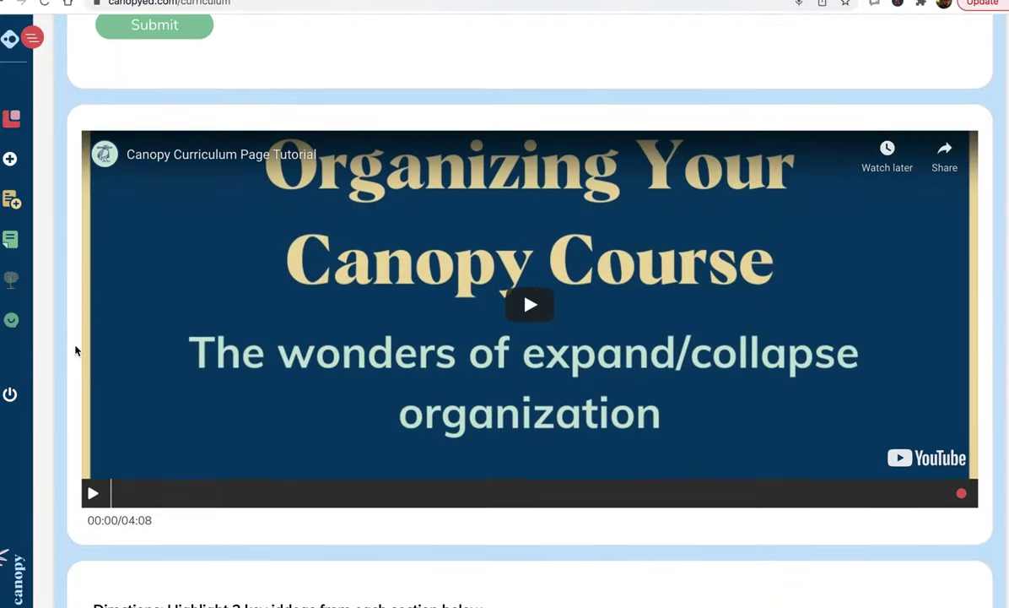
pyautogui.click(961, 492)
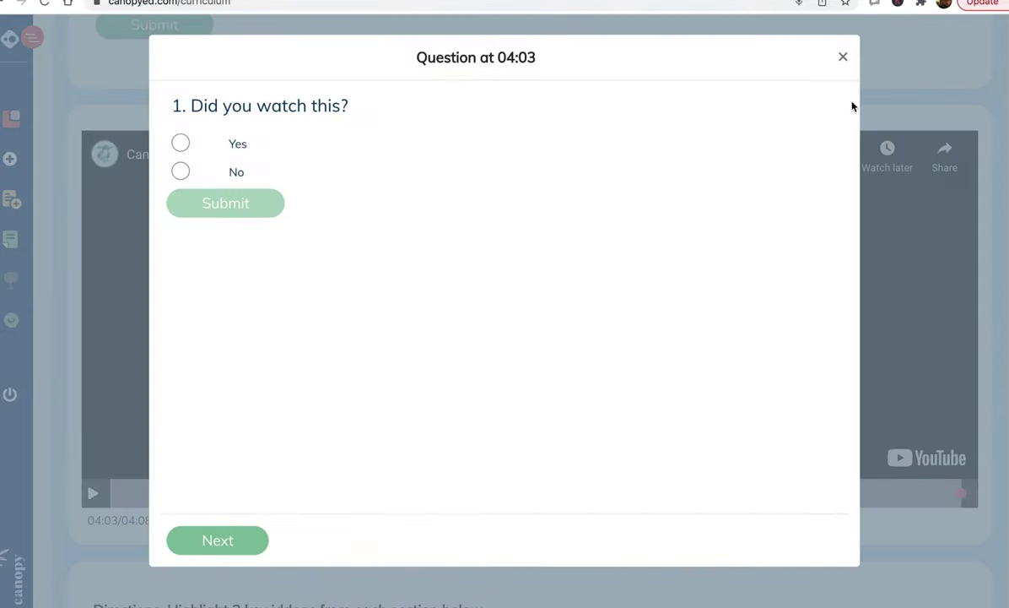
pyautogui.click(843, 51)
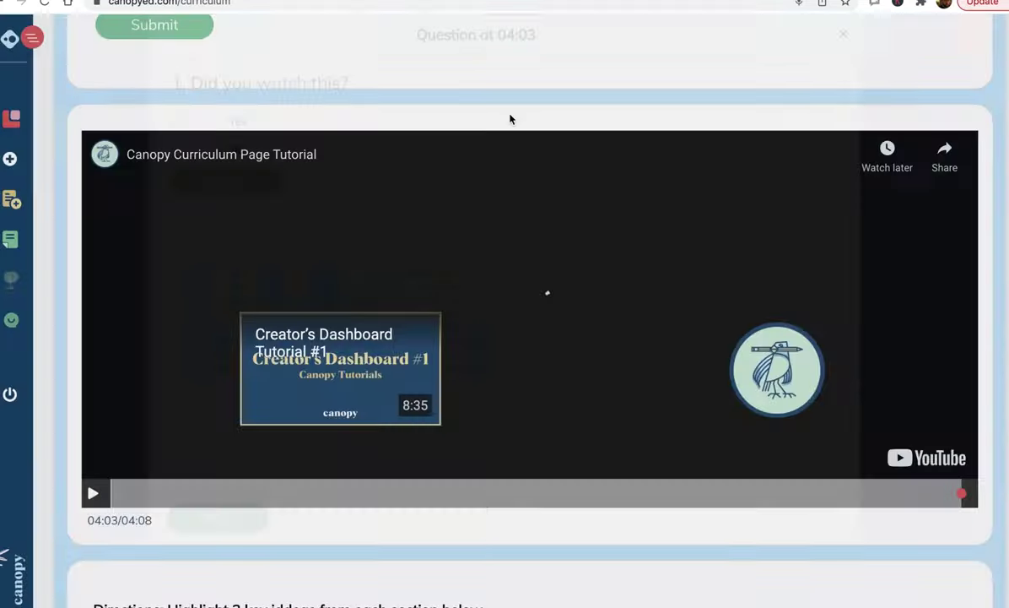
pyautogui.scroll(-8, 61, 443)
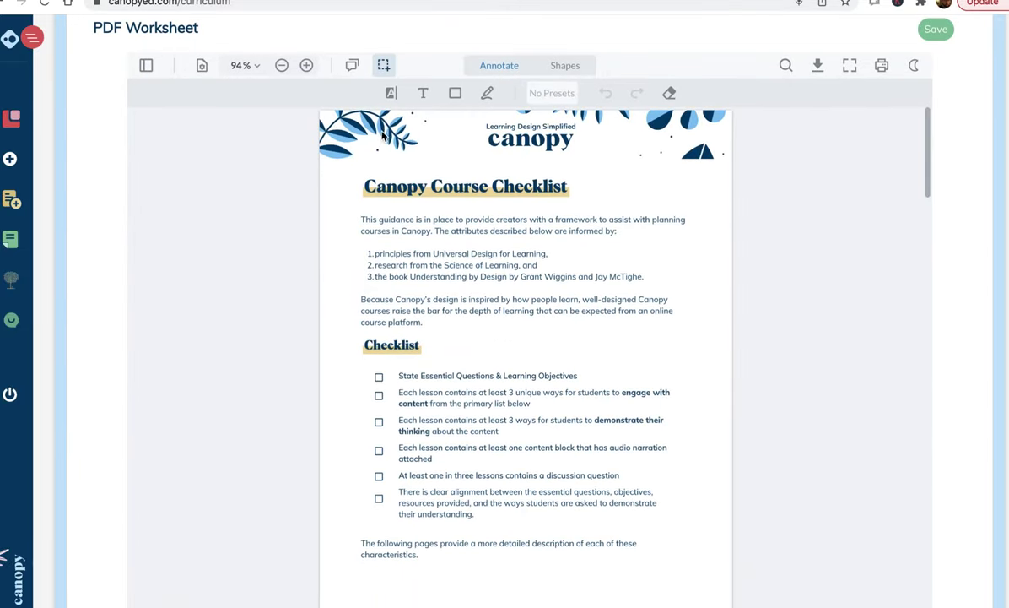
pyautogui.click(363, 128)
pyautogui.click(390, 93)
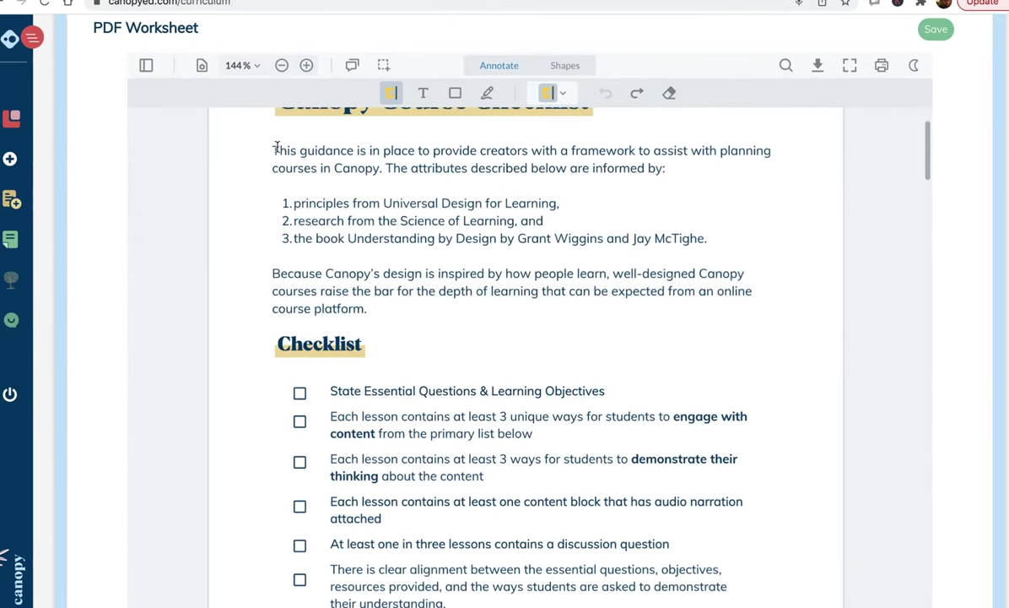
pyautogui.moveTo(276, 150); pyautogui.dragTo(475, 152)
pyautogui.click(352, 66)
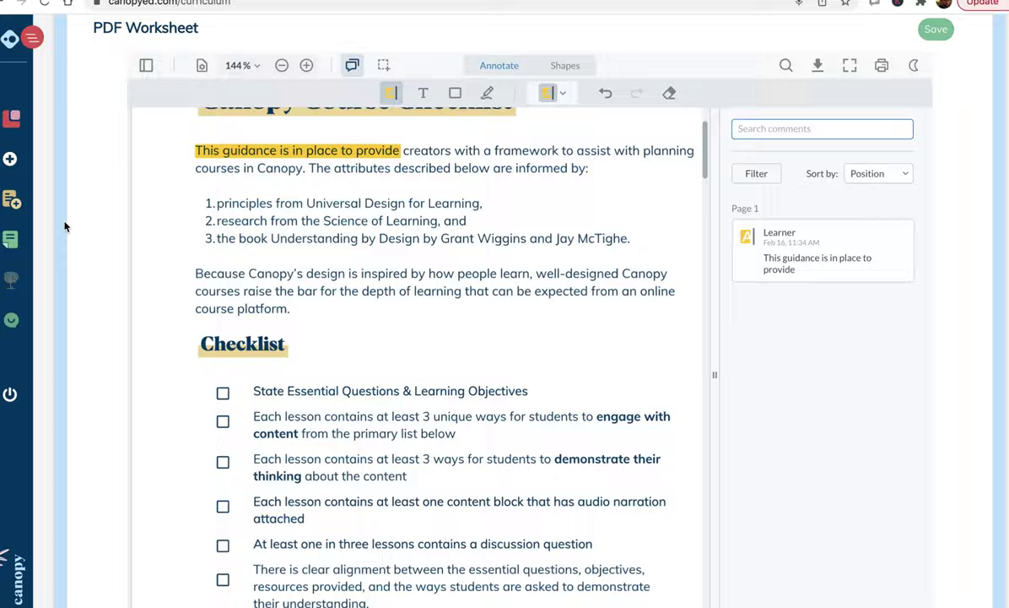
pyautogui.scroll(-15, 65, 226)
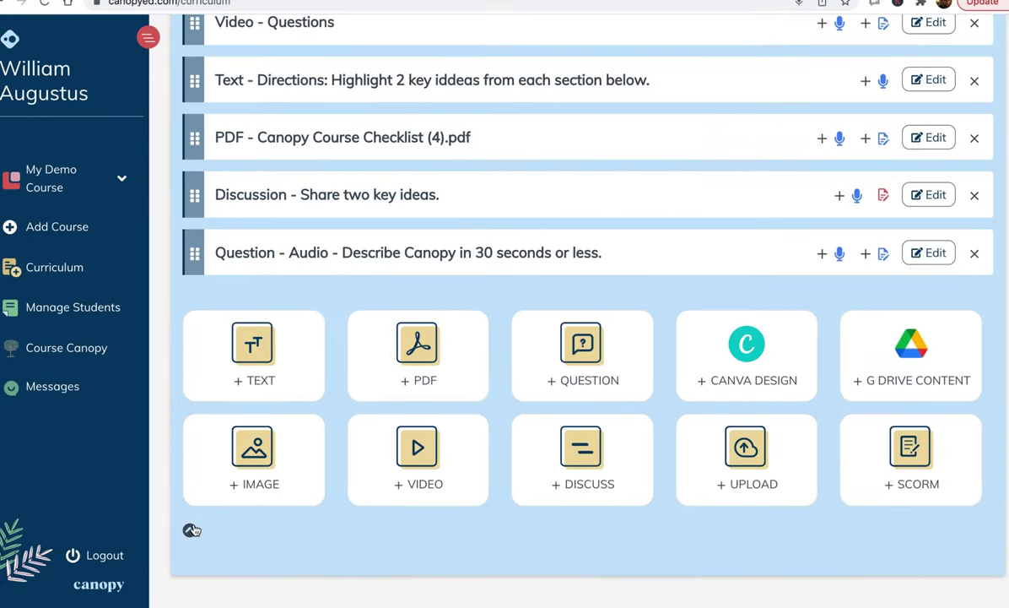
# Step: Collapse the finished lesson and start a new lesson titled 'Next lesson'
pyautogui.click(190, 530)
pyautogui.scroll(2, 208, 326)
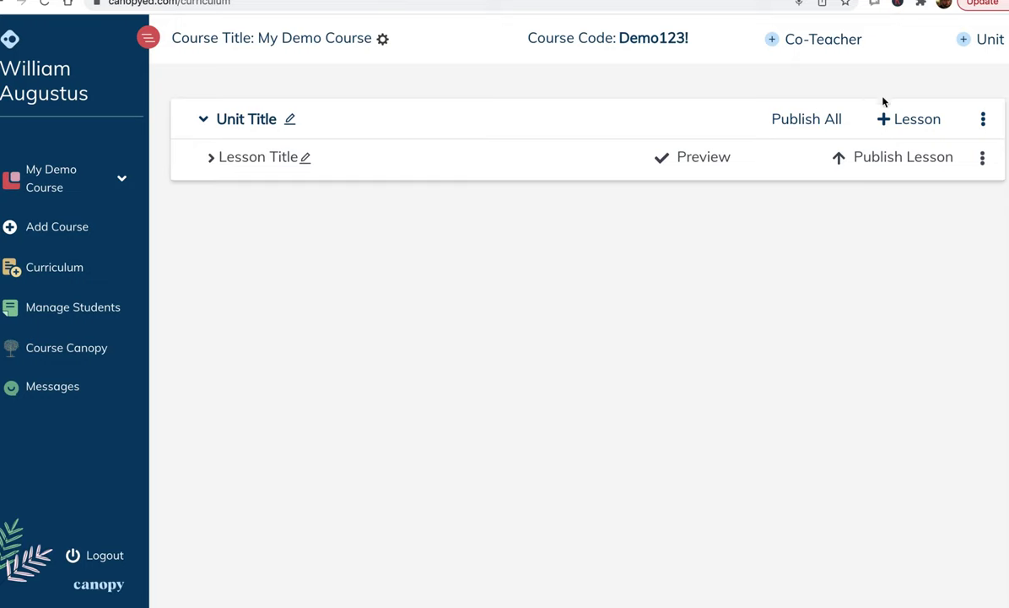
pyautogui.click(916, 120)
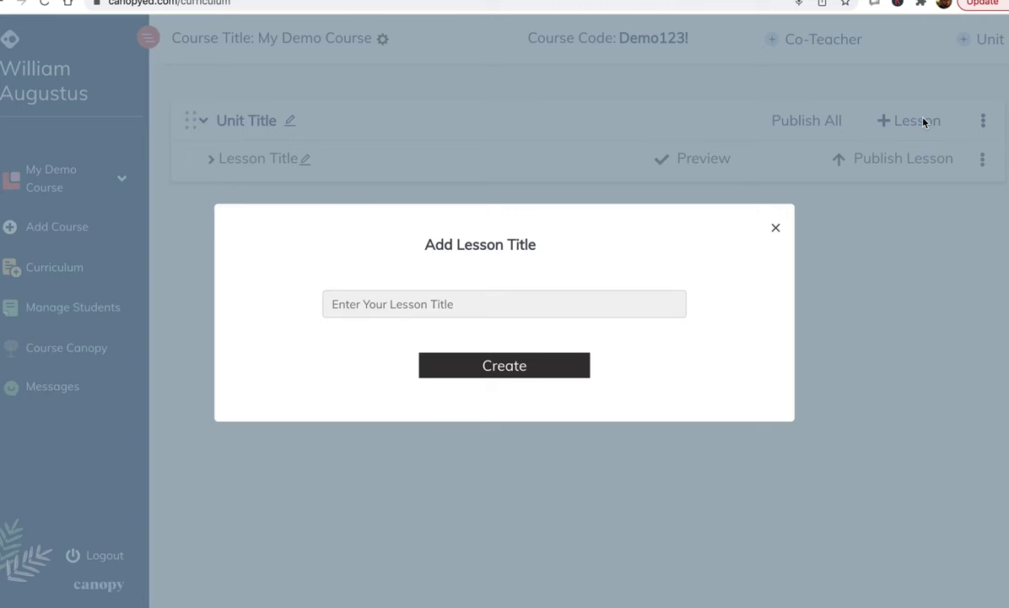
pyautogui.click(430, 295)
pyautogui.write('NNext lesson')
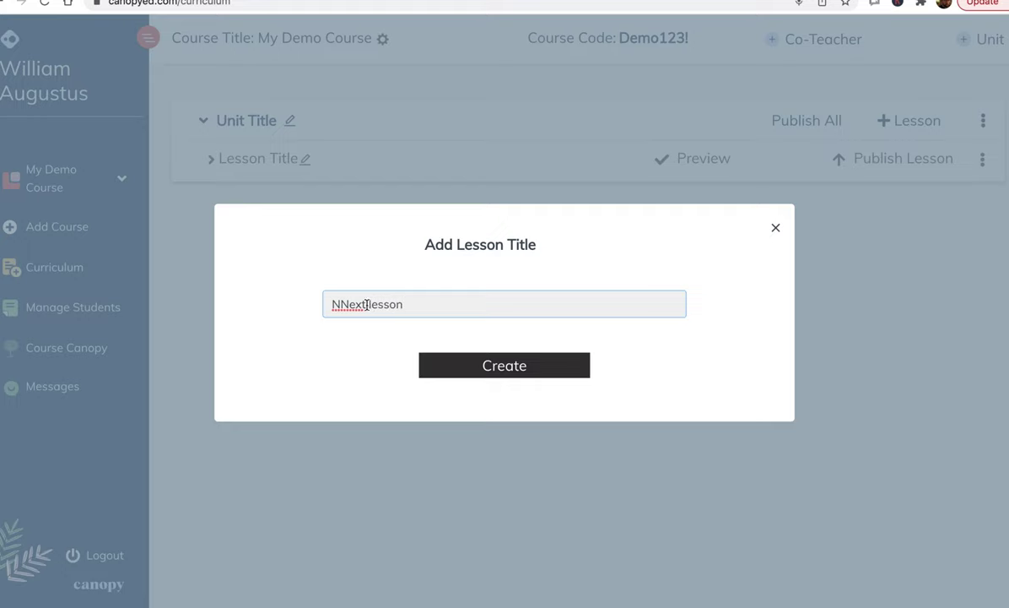
pyautogui.press('BackSpace')
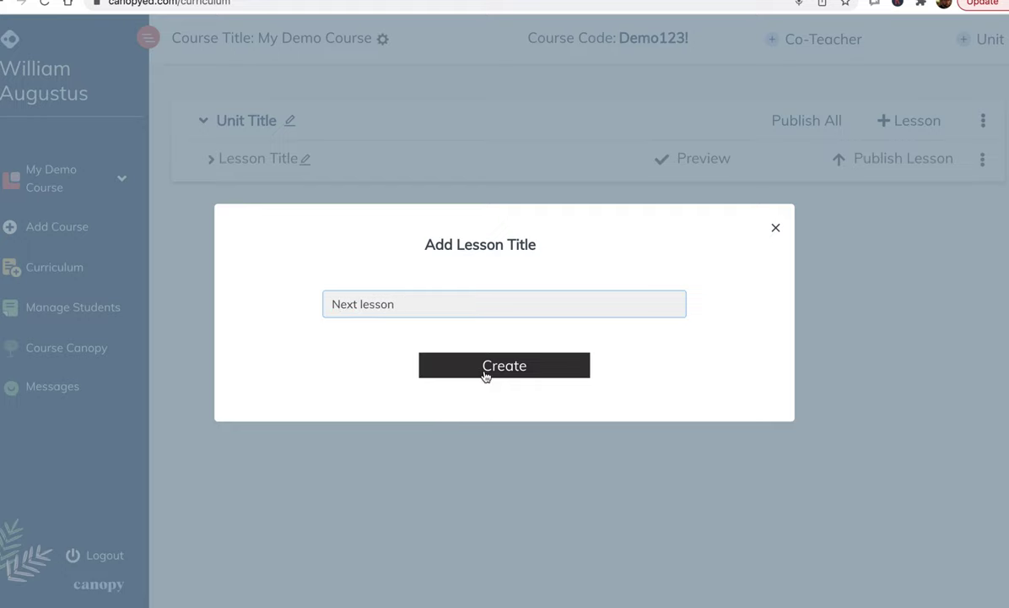